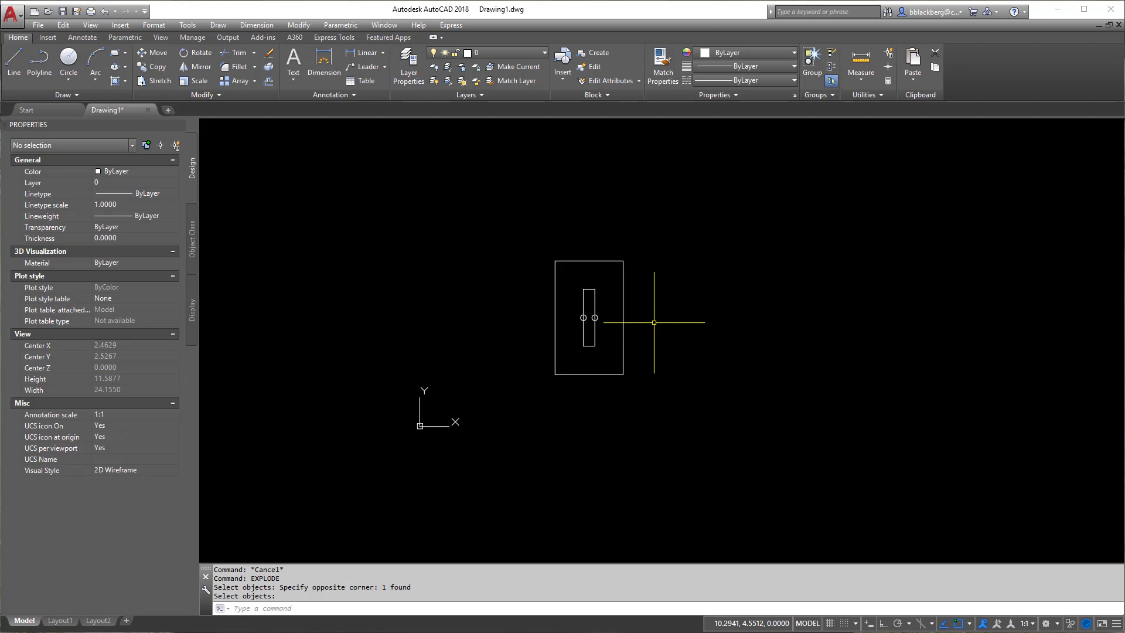
Step: Examine the widget's outer rectangle and the full set of shapes by selecting them, clearing each selection
scroll(587, 272, "up", 2)
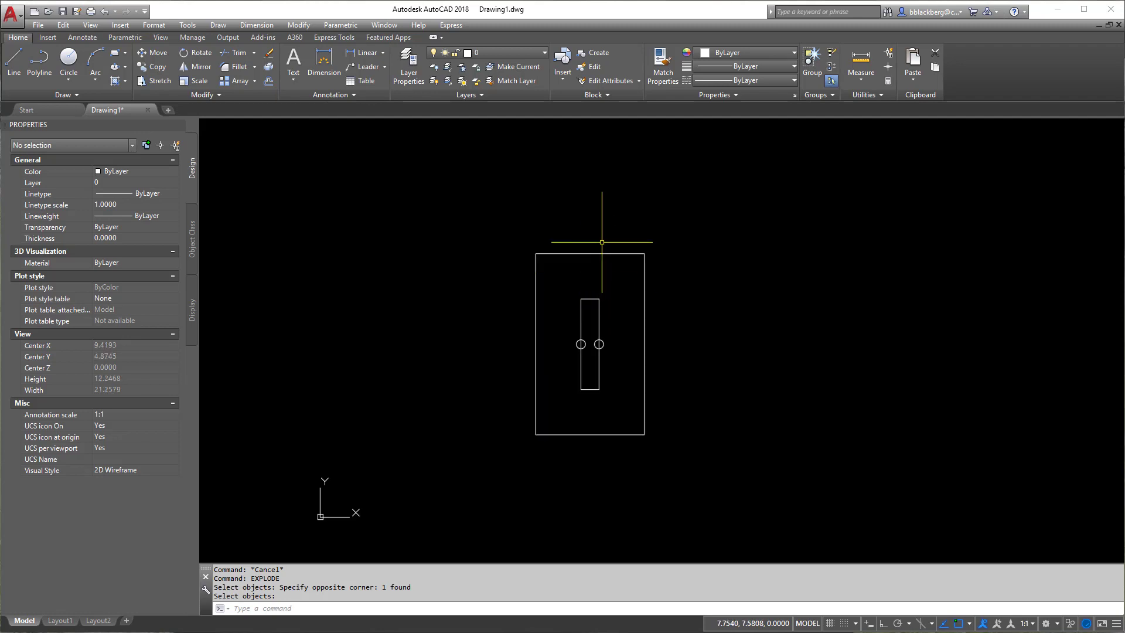
key("Return")
left_click(603, 246)
left_click(586, 254)
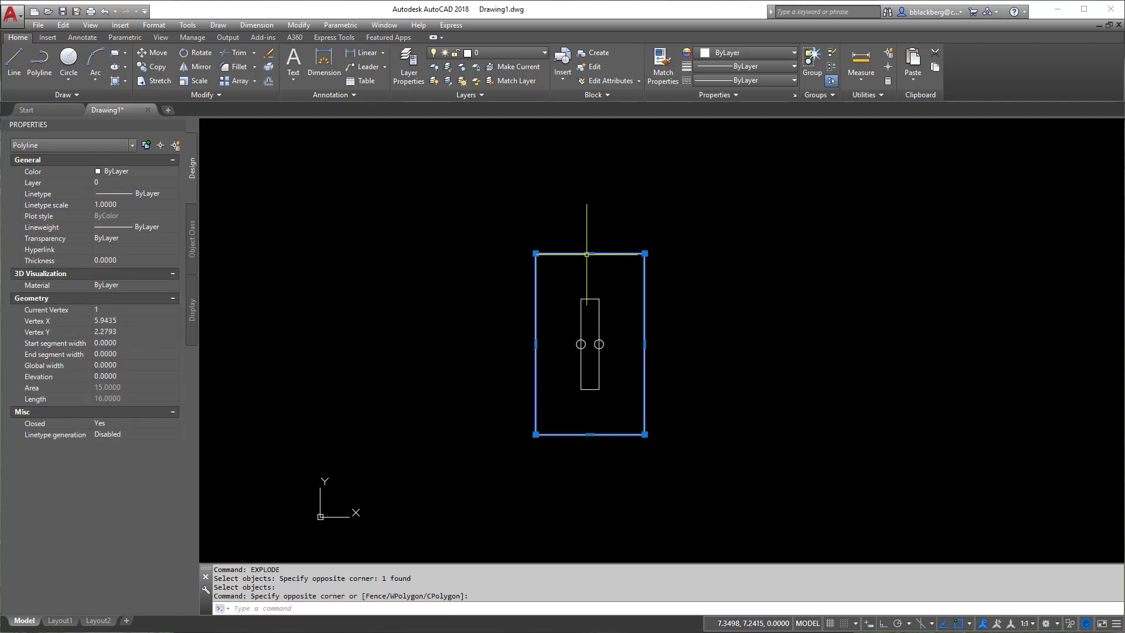
key("Escape")
key("Escape")
key("Escape")
left_click(434, 203)
left_click(817, 554)
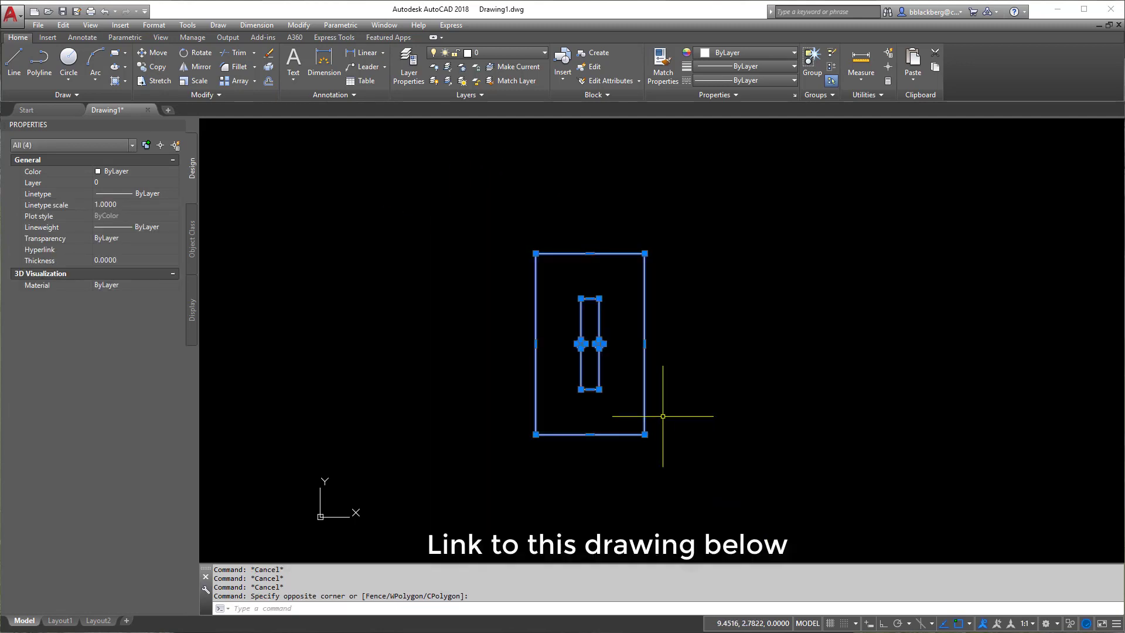
key("Escape")
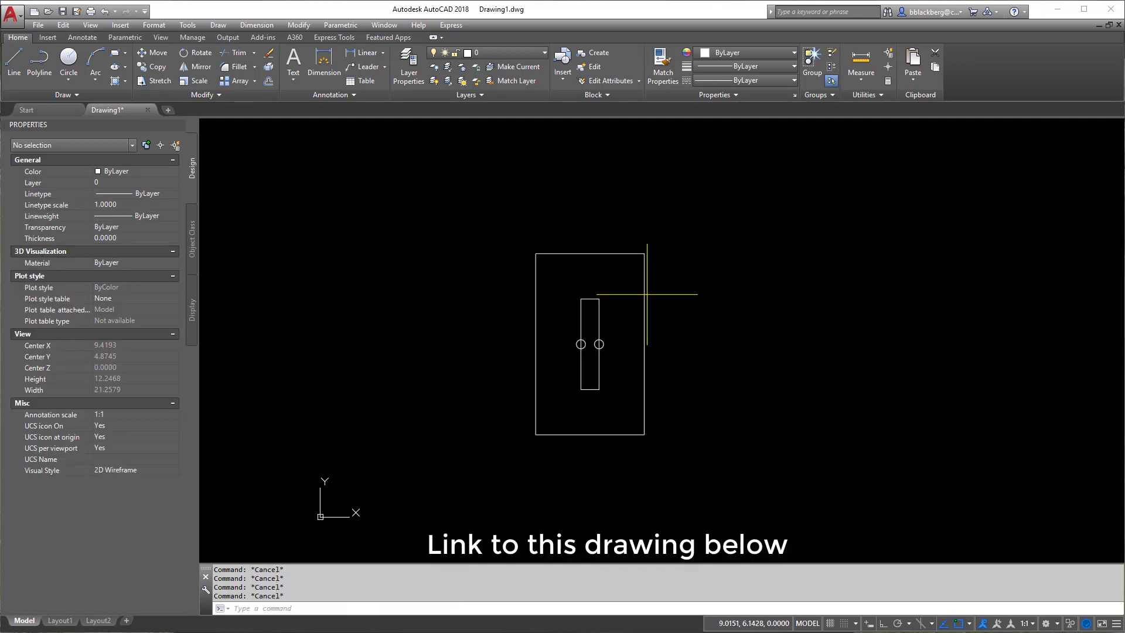
left_click(647, 295)
left_click(641, 295)
key("Escape")
key("Escape")
Step: Start a block definition named widget and include both rectangles and both circles as its objects
type("b")
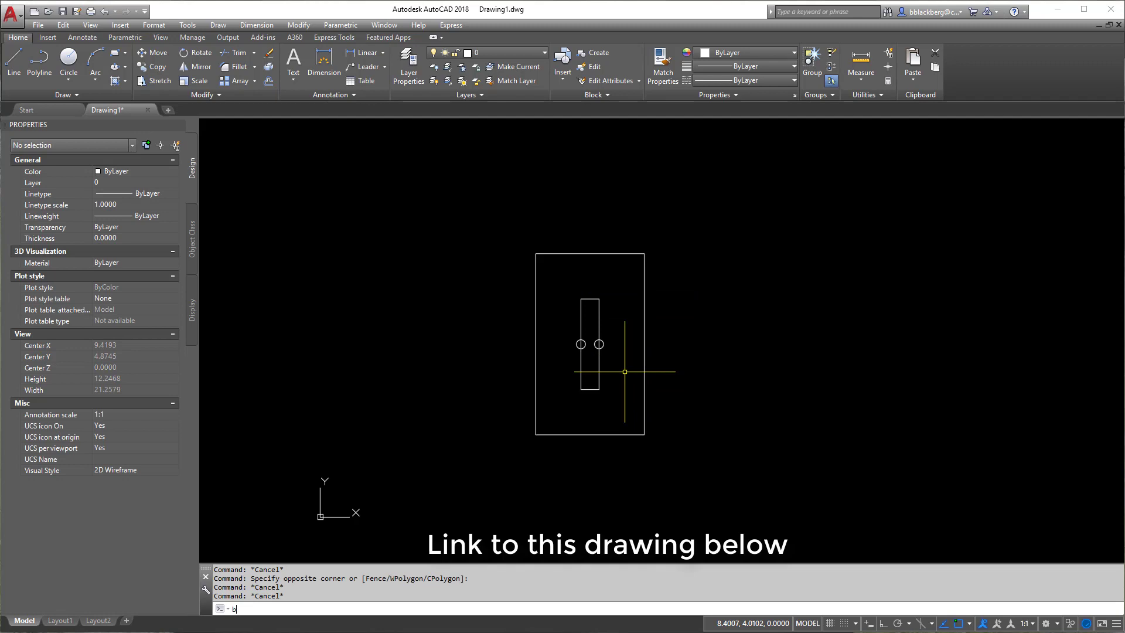
key("Return")
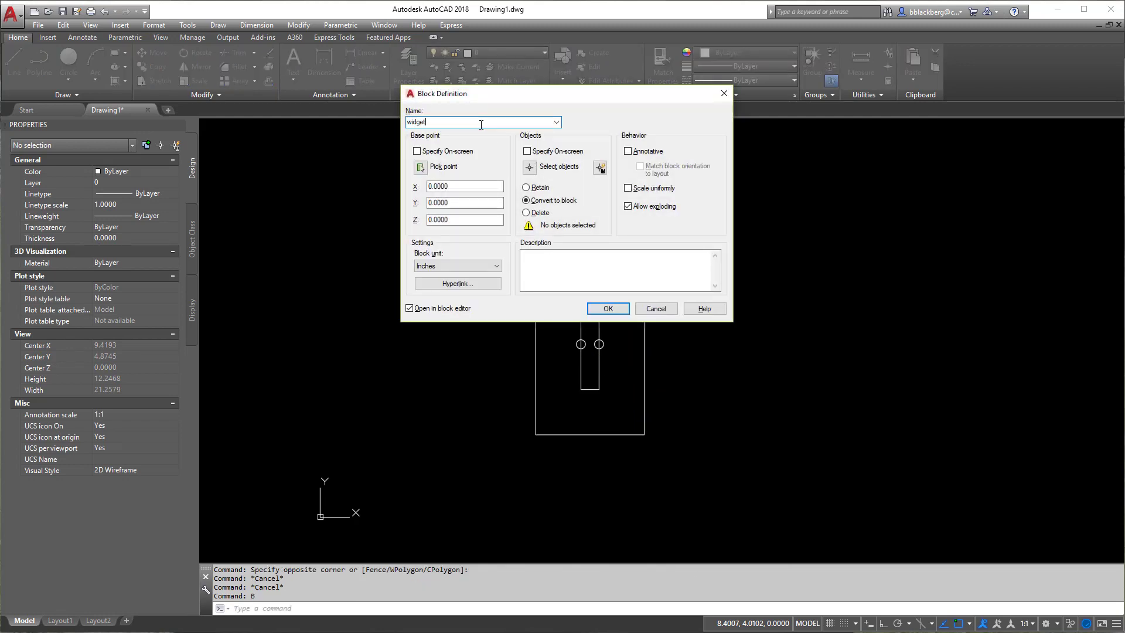
left_click(529, 167)
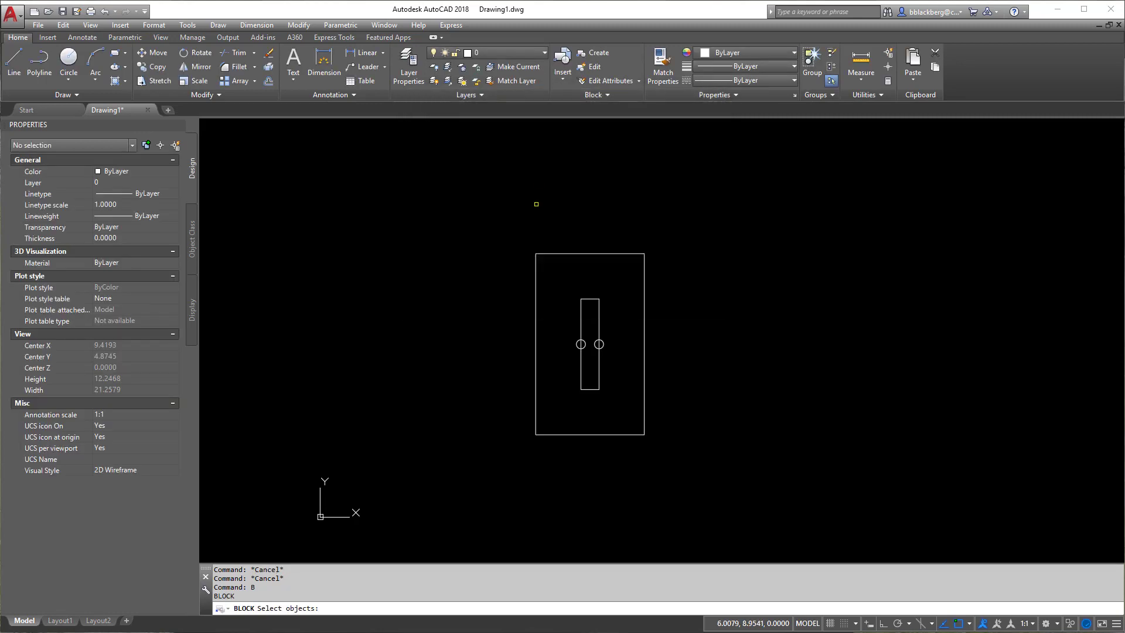
left_click(524, 215)
left_click(681, 429)
key("Return")
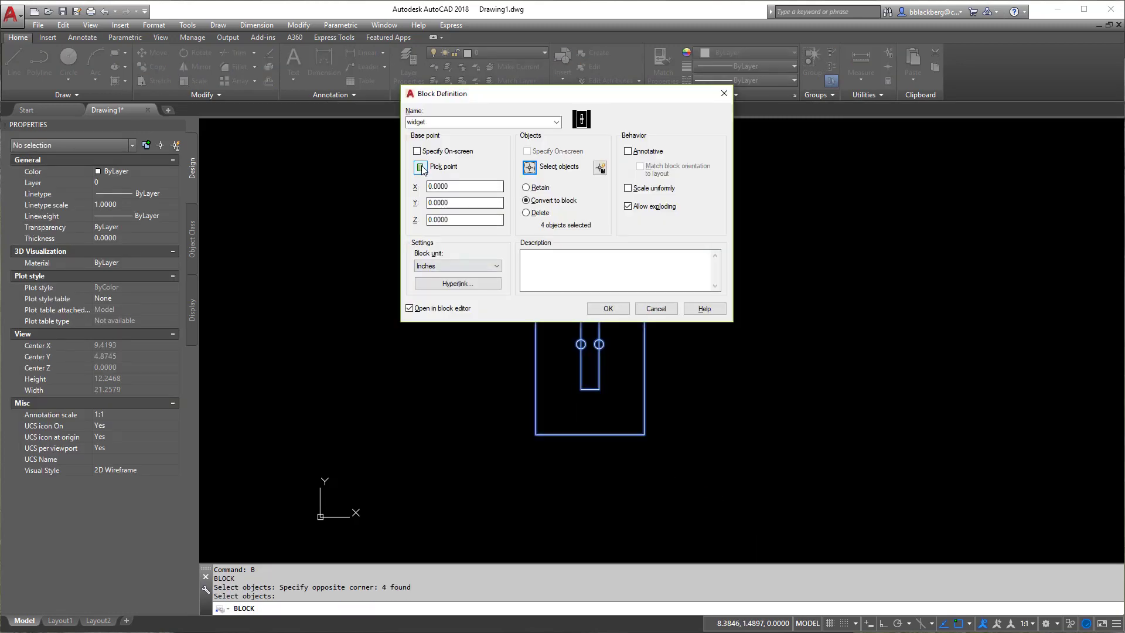
Step: Set the block's base point at the outer rectangle's lower-left corner and redefine the existing widget block, opening it in the Block Editor
left_click(424, 169)
left_click(536, 434)
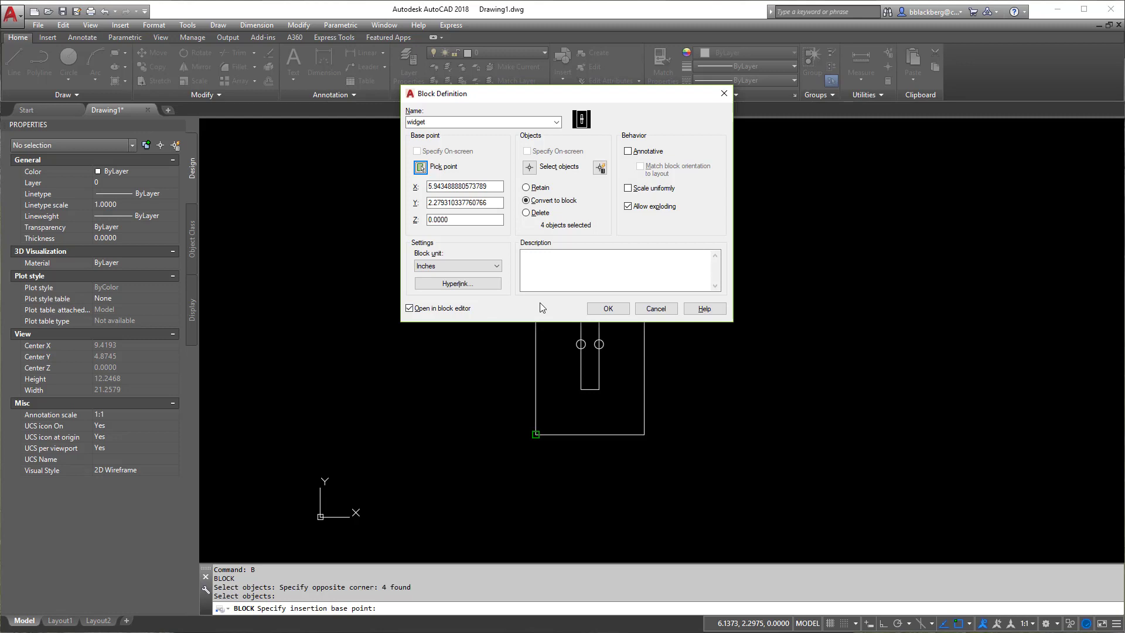
left_click(621, 306)
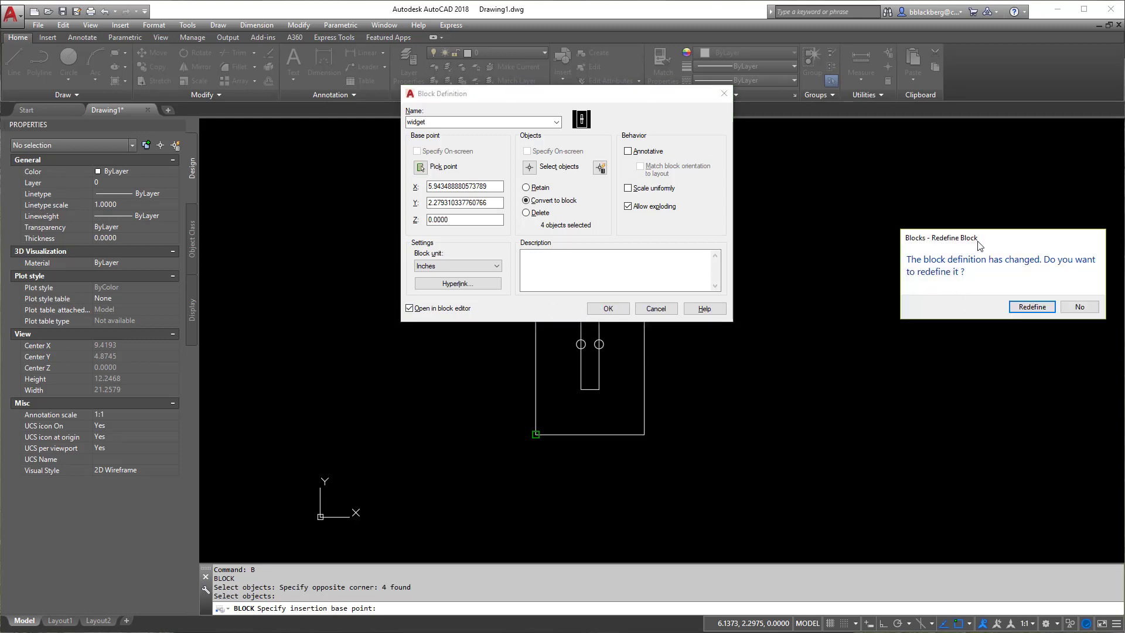
left_click_drag(979, 245, 833, 189)
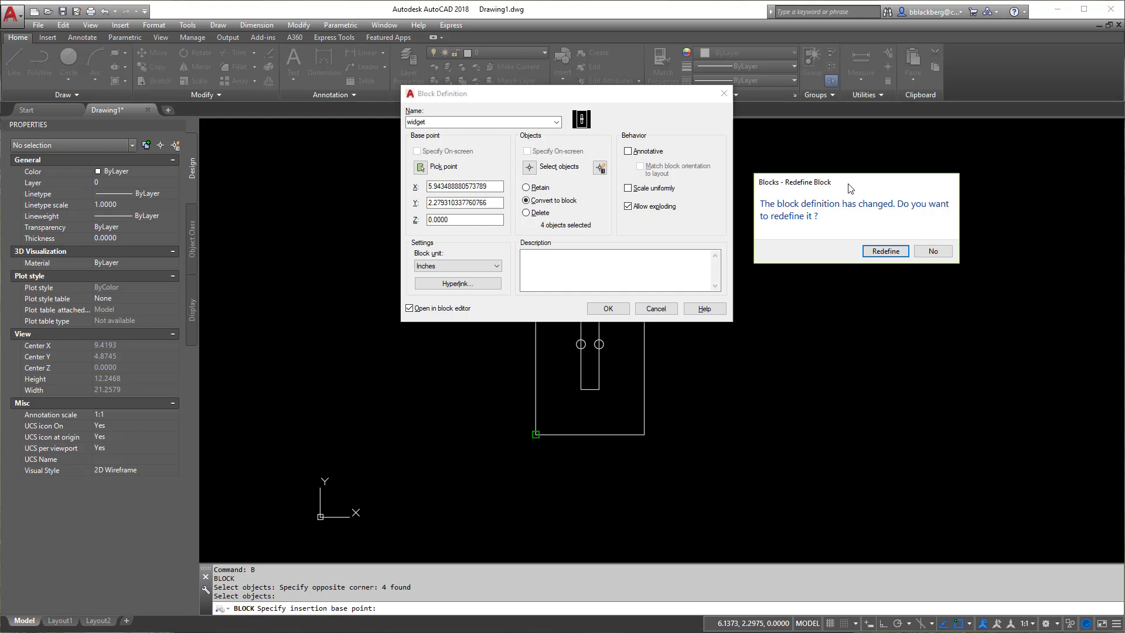
left_click(886, 252)
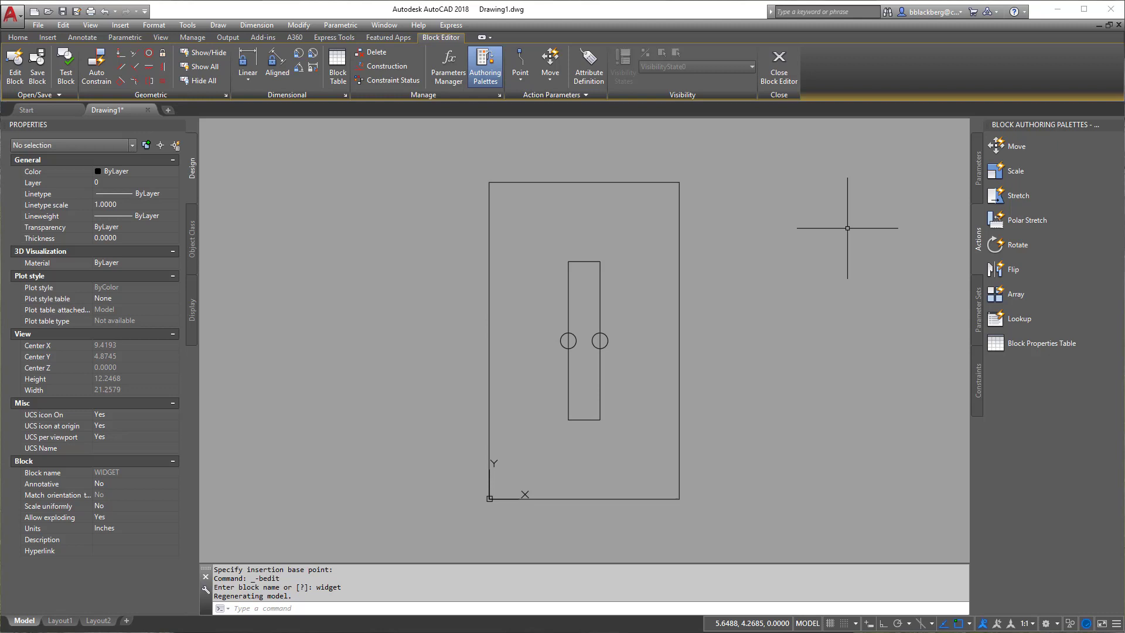
Step: Explode the outer rectangle of the widget block into separate lines
left_click(704, 253)
left_click(671, 242)
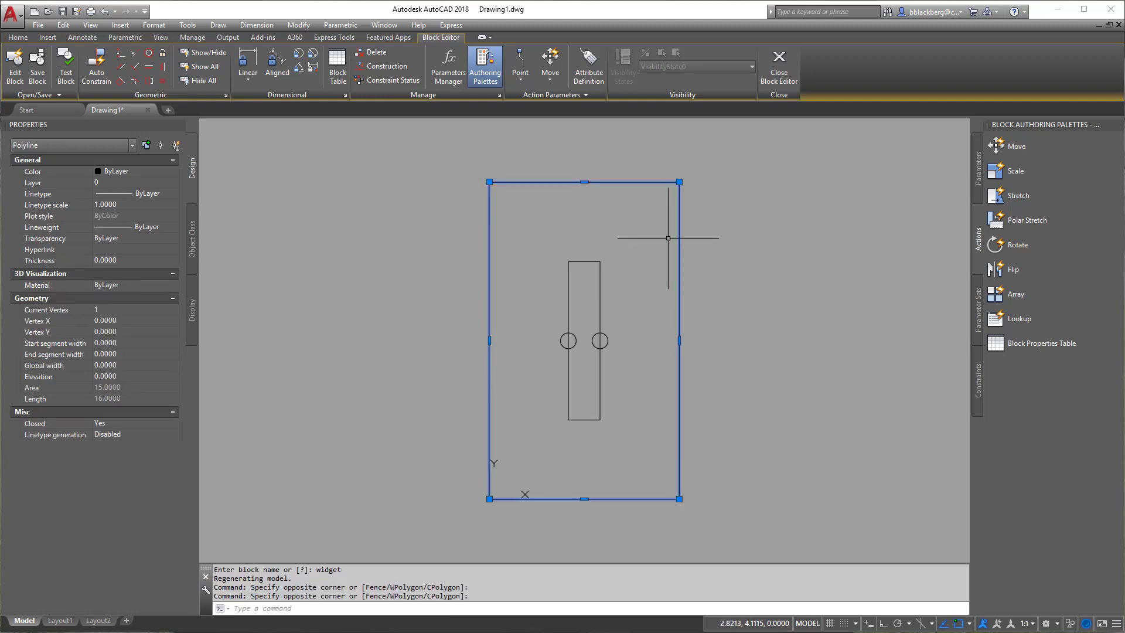
key("Escape")
key("Escape")
type("explode")
key("Return")
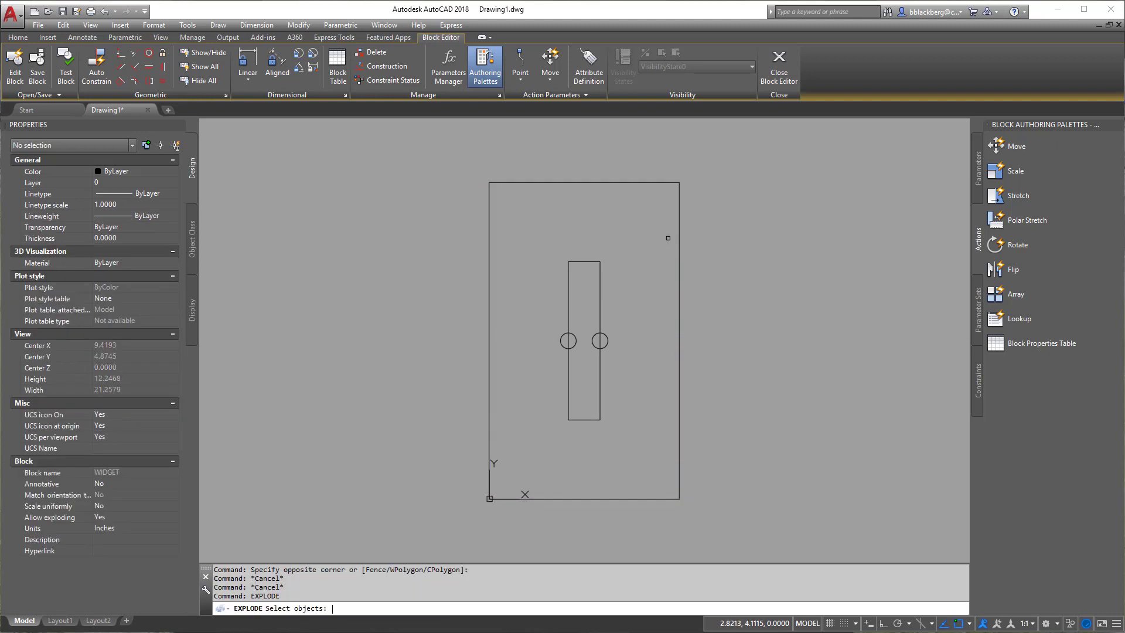
left_click(688, 234)
left_click(673, 233)
key("Return")
Step: Check that the edges of the exploded outer rectangle are individual lines
left_click(679, 231)
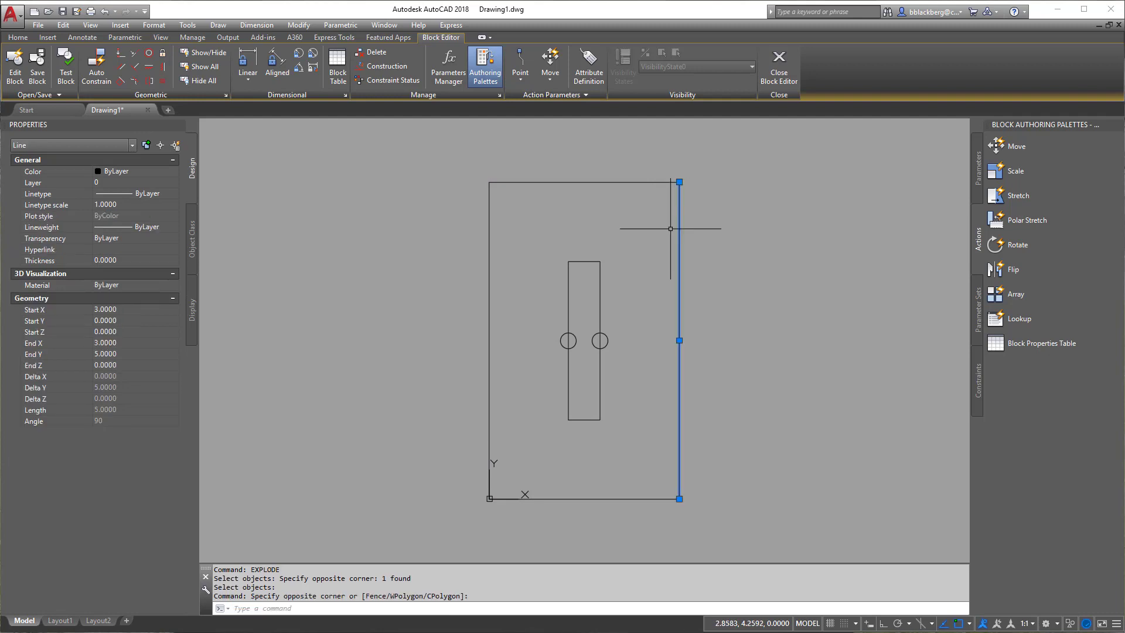
key("Escape")
key("Escape")
left_click(609, 176)
key("Escape")
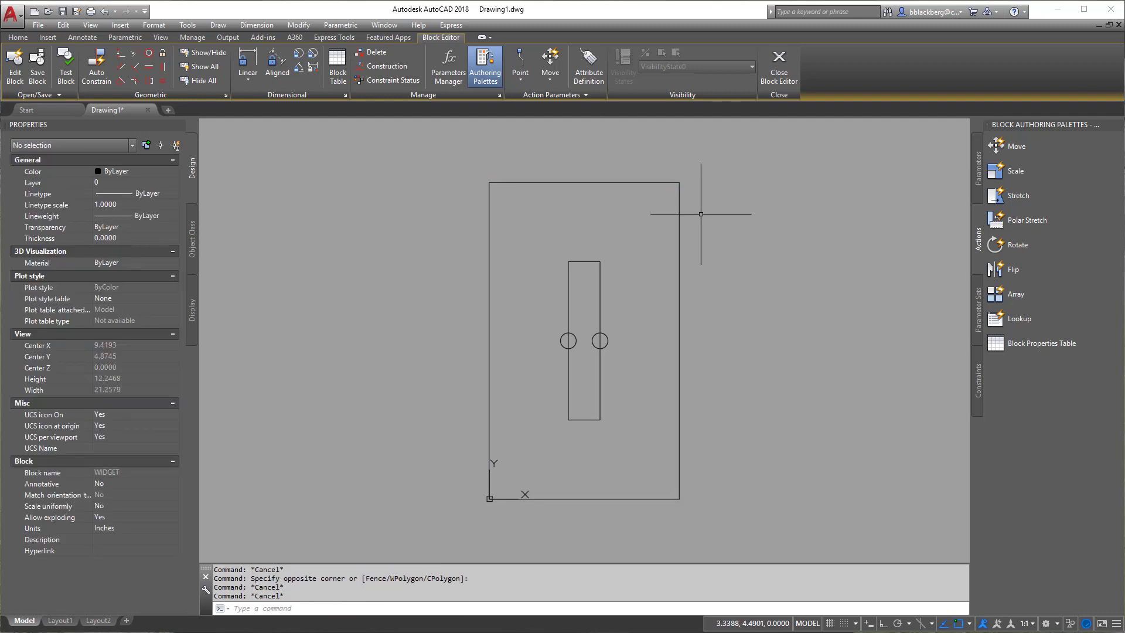
left_click_drag(701, 215, 478, 214)
key("Escape")
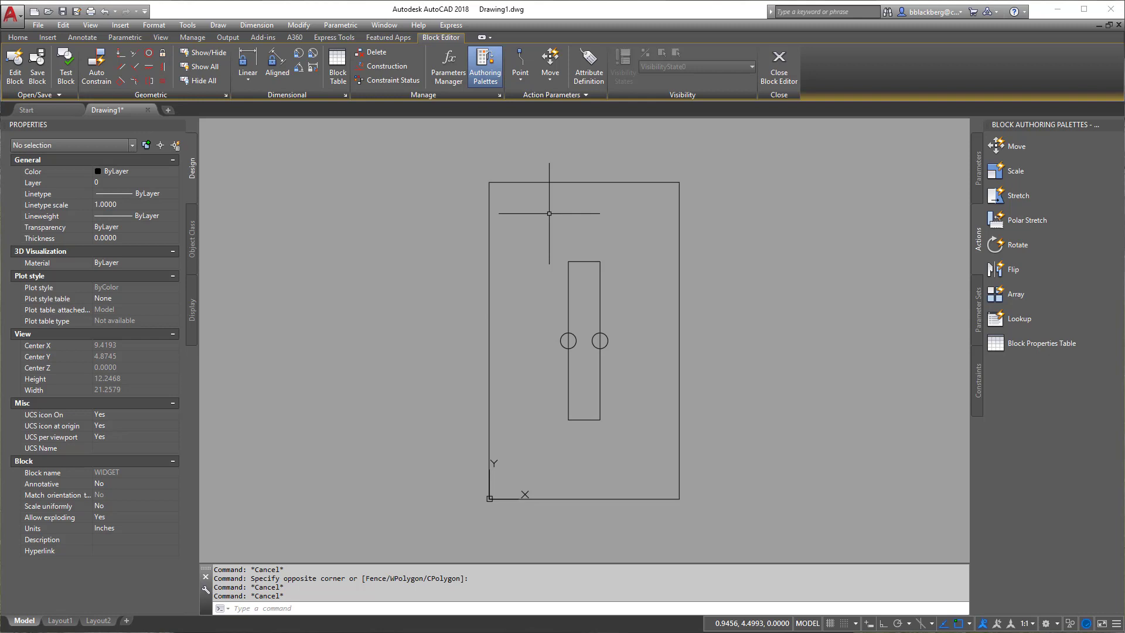
Step: Add a Linear parameter from the outer rectangle's upper-left corner to its upper-right corner, with the label just above the top edge
left_click(979, 165)
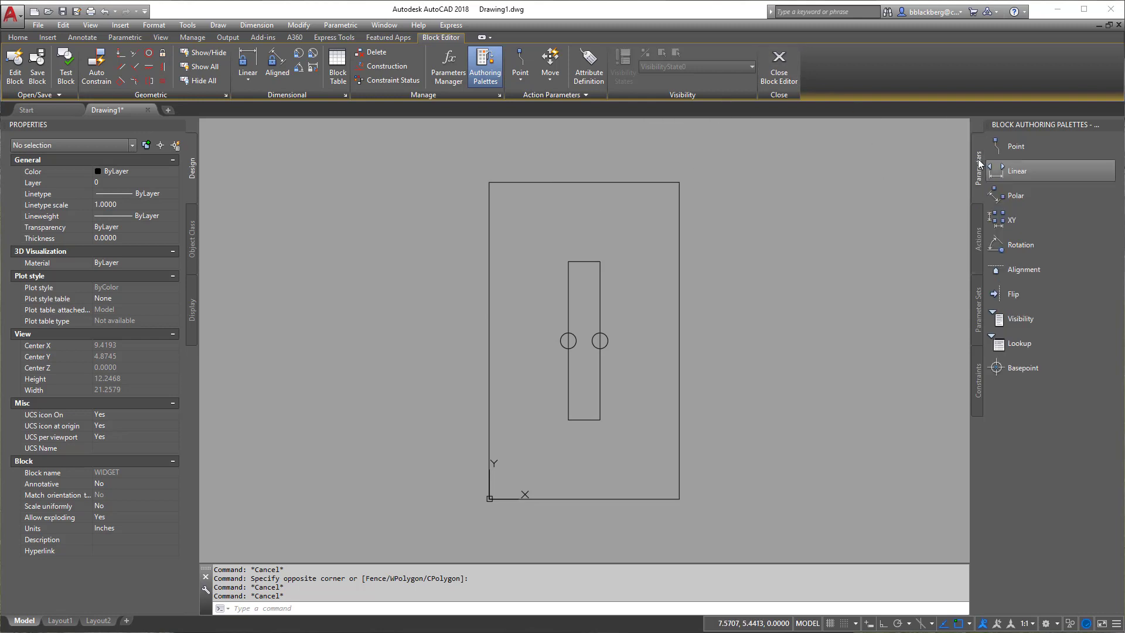
left_click(977, 235)
left_click(980, 197)
left_click(1035, 175)
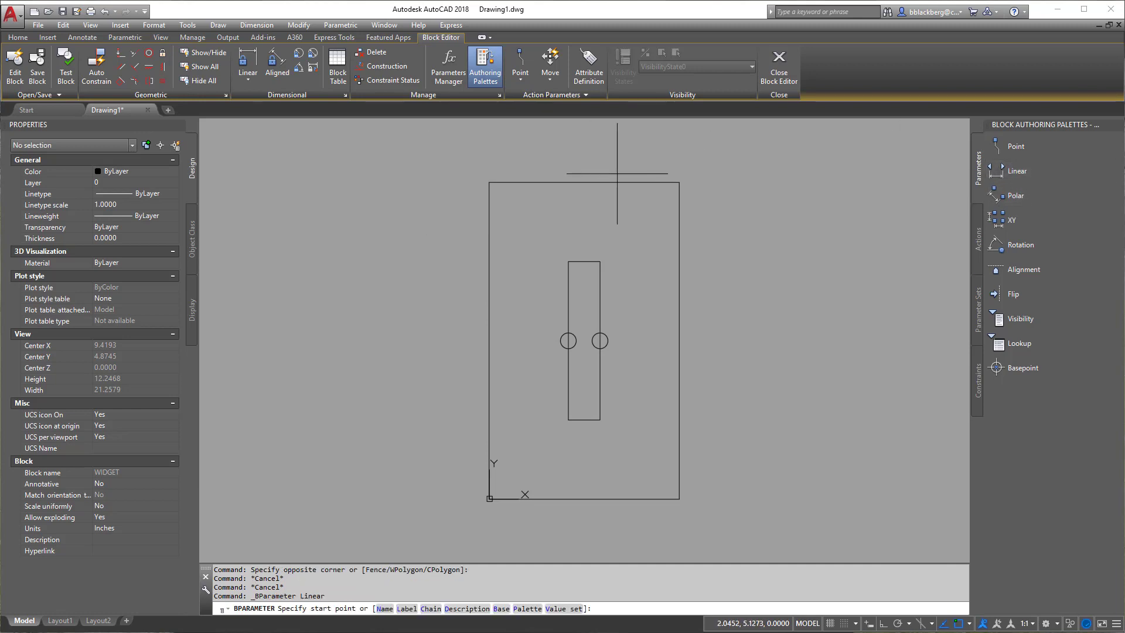
left_click(491, 182)
left_click(677, 182)
left_click(675, 164)
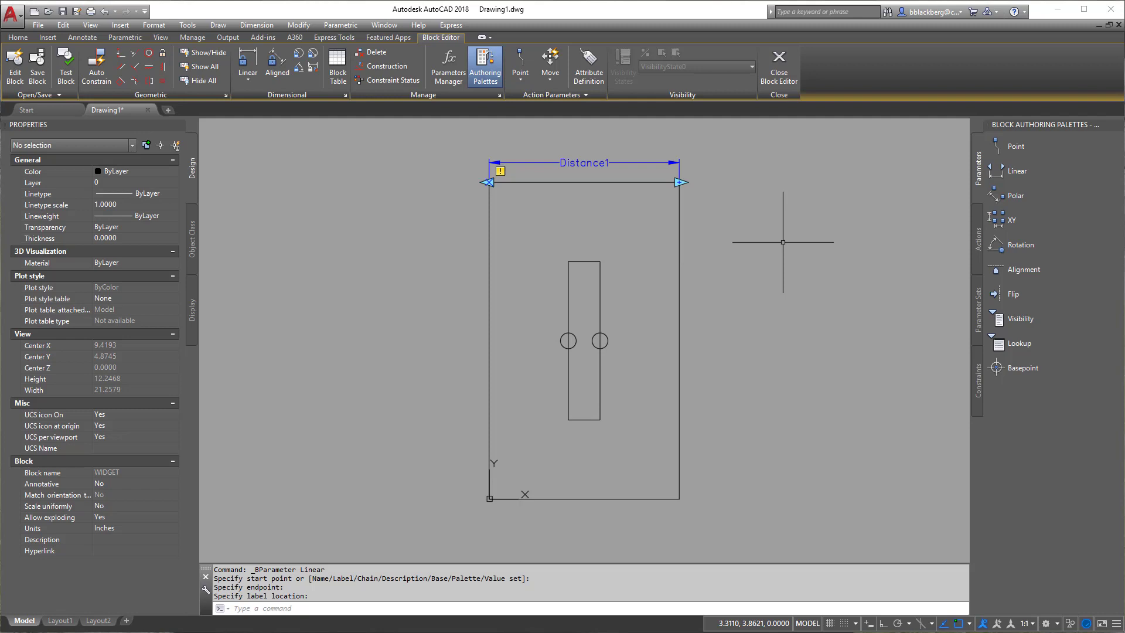
Step: Start a Stretch action on the linear parameter's right end point, with a stretch frame enclosing the outer rectangle's whole right side
left_click(979, 238)
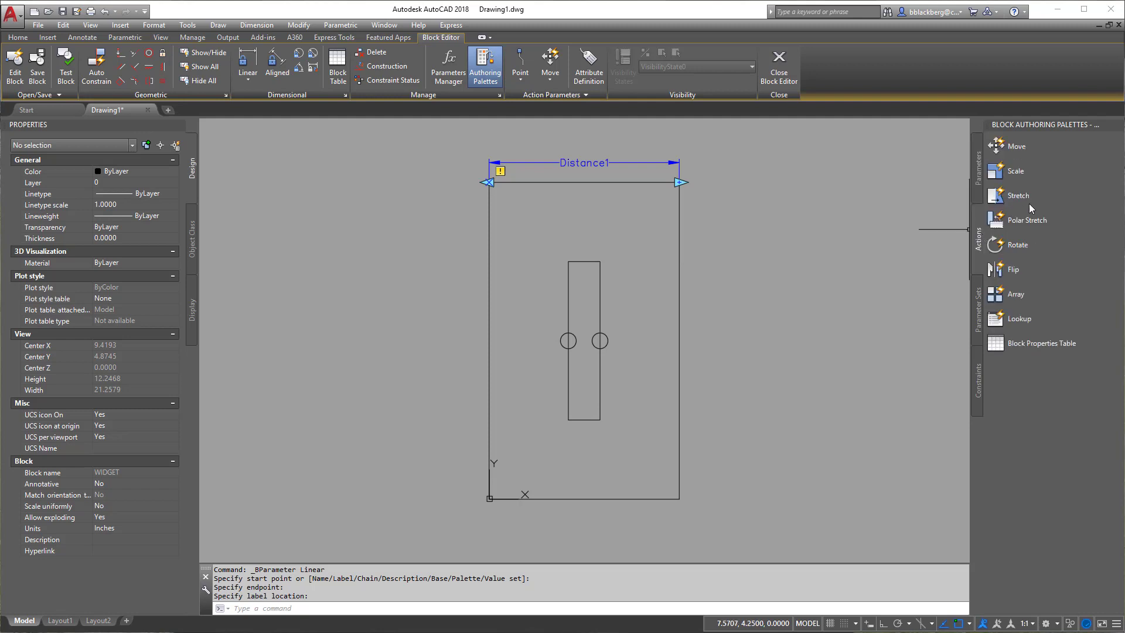
left_click(1009, 201)
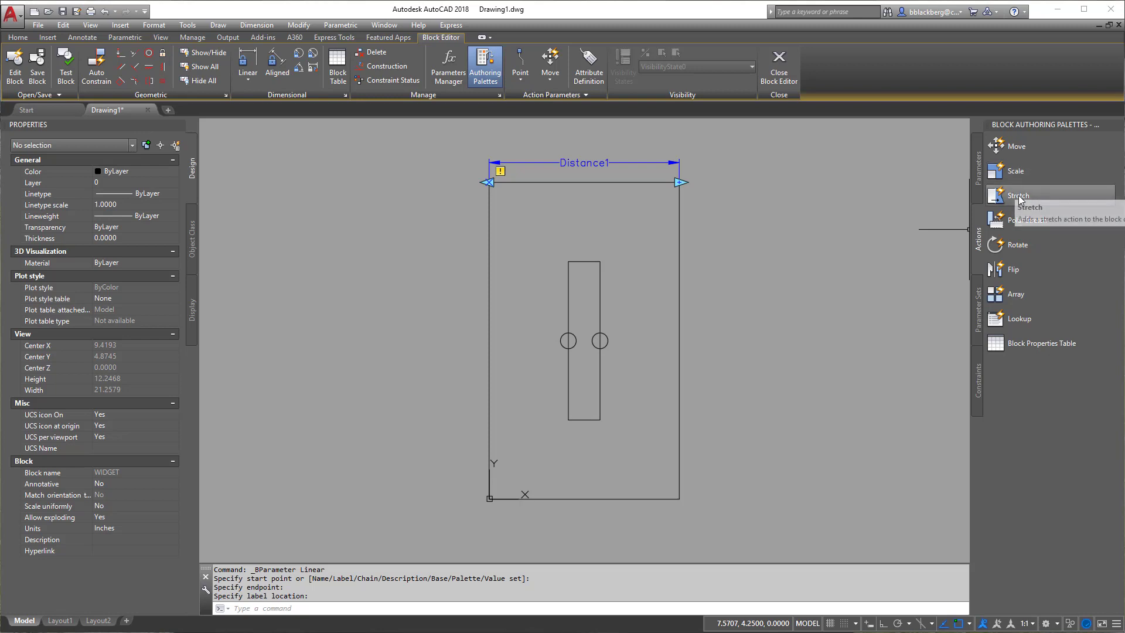
left_click(1020, 200)
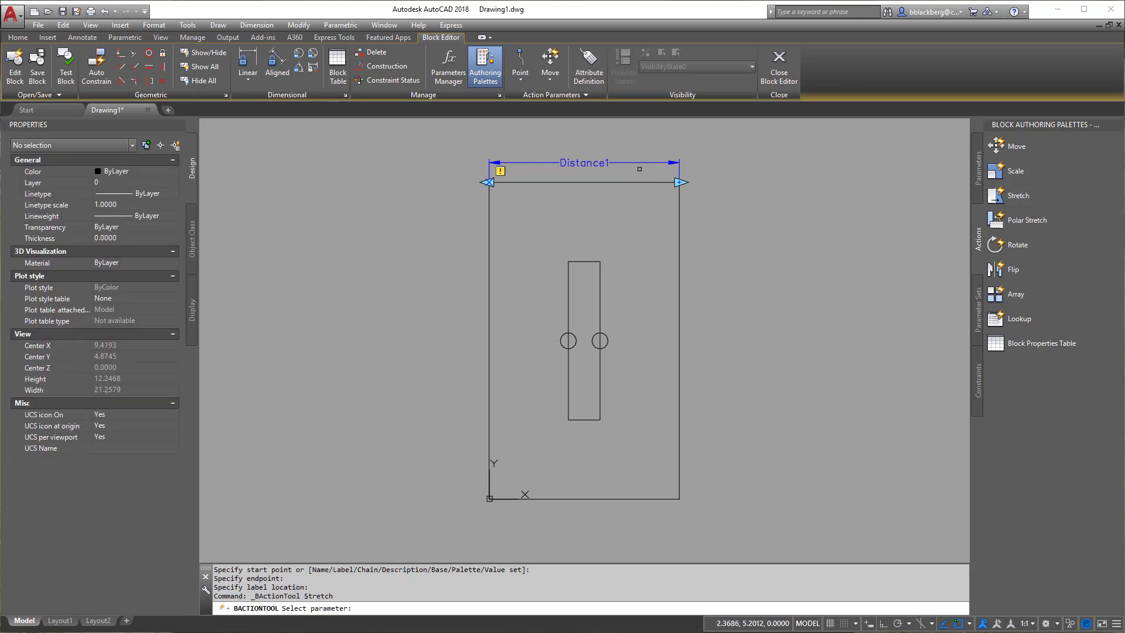
left_click(640, 163)
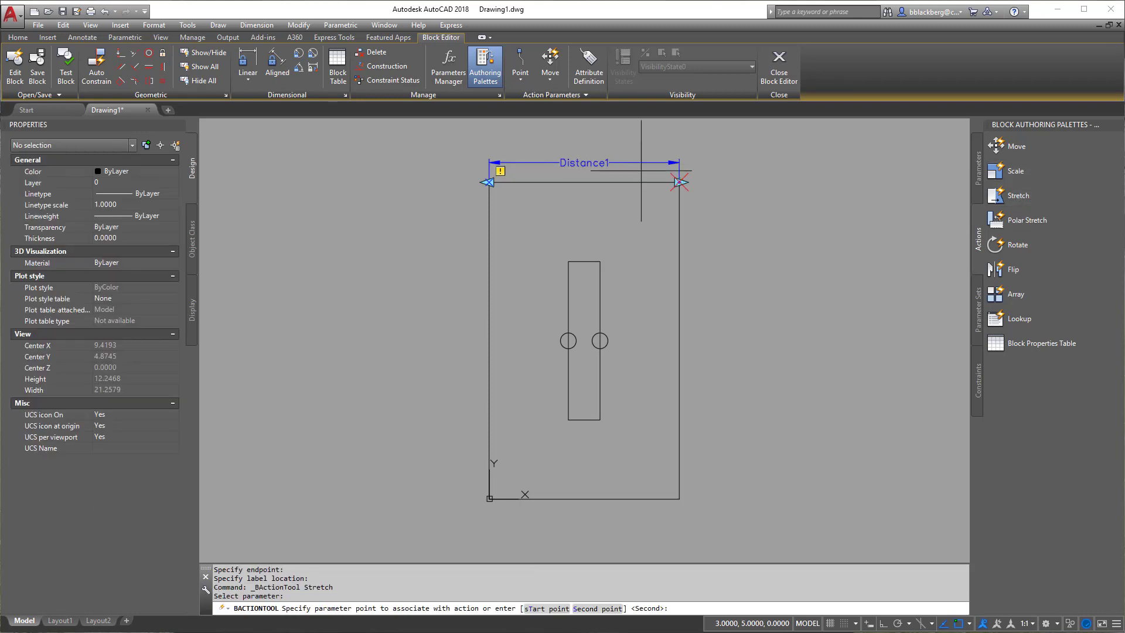
left_click(679, 182)
left_click(655, 147)
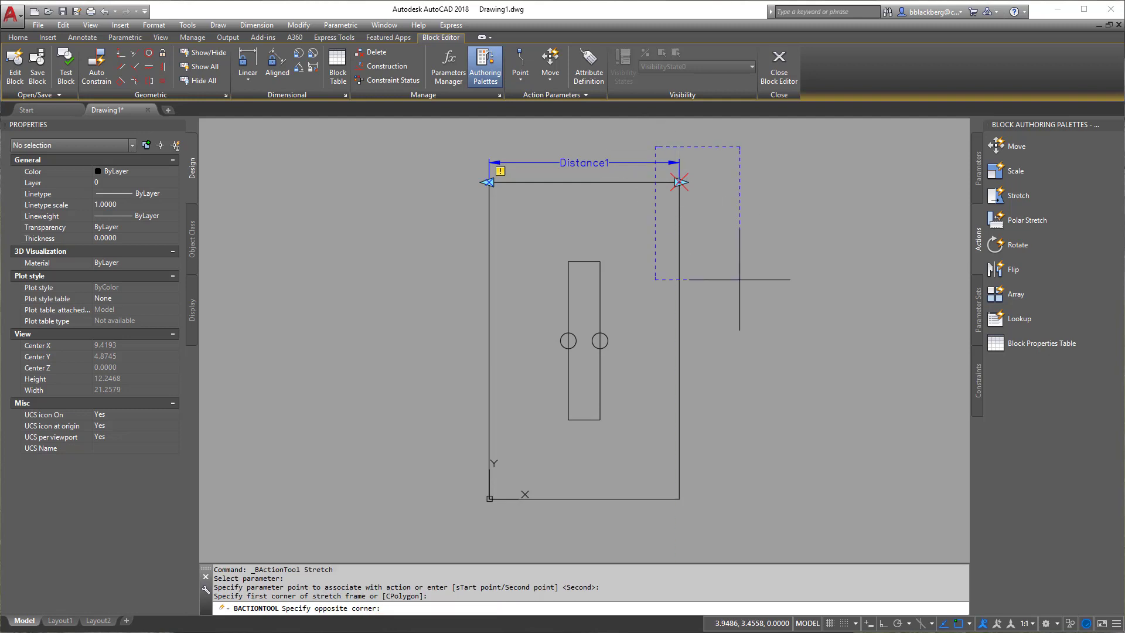
left_click(710, 516)
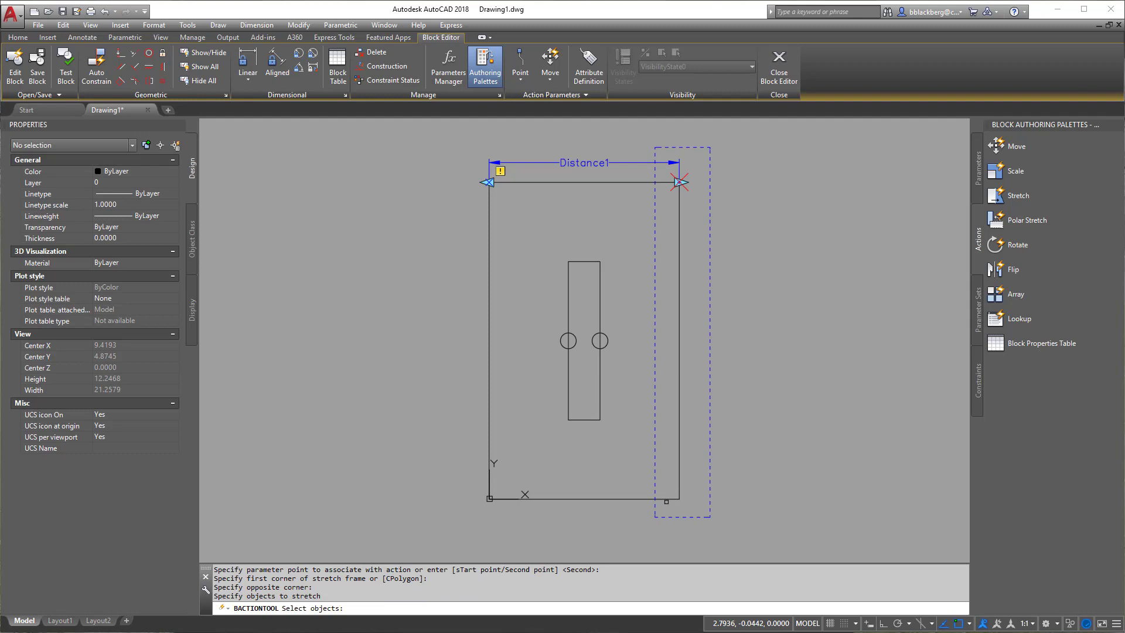
Step: Assign the outer rectangle's bottom, right and top lines to the right-side Stretch action and finish it
left_click(666, 499)
left_click(679, 329)
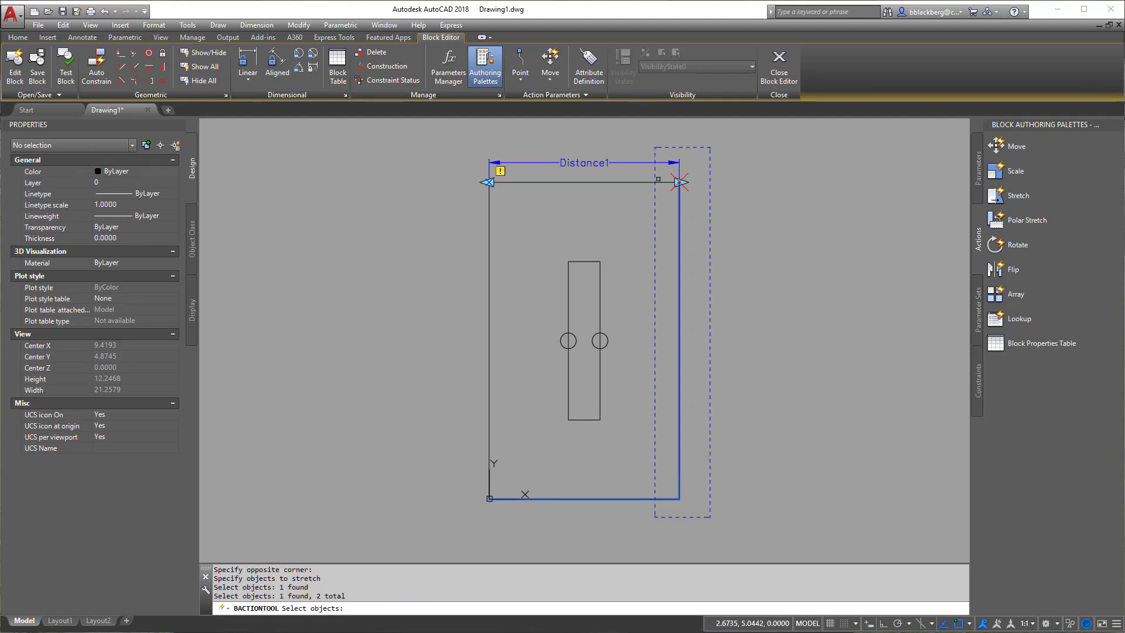
left_click(658, 179)
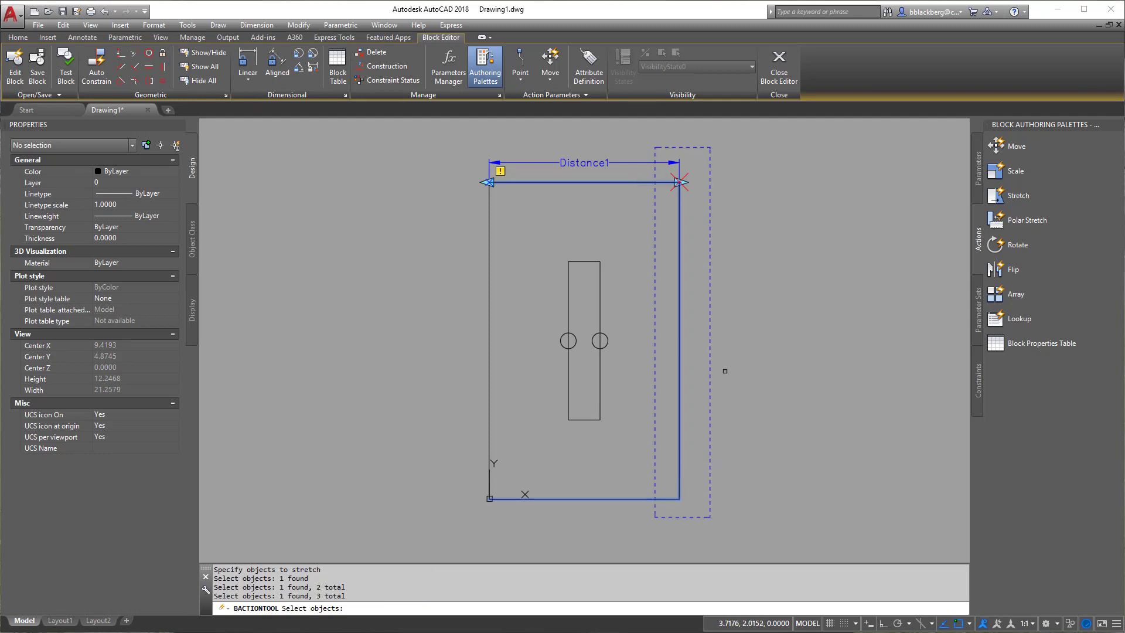
key("Return")
scroll(703, 182, "up", 4)
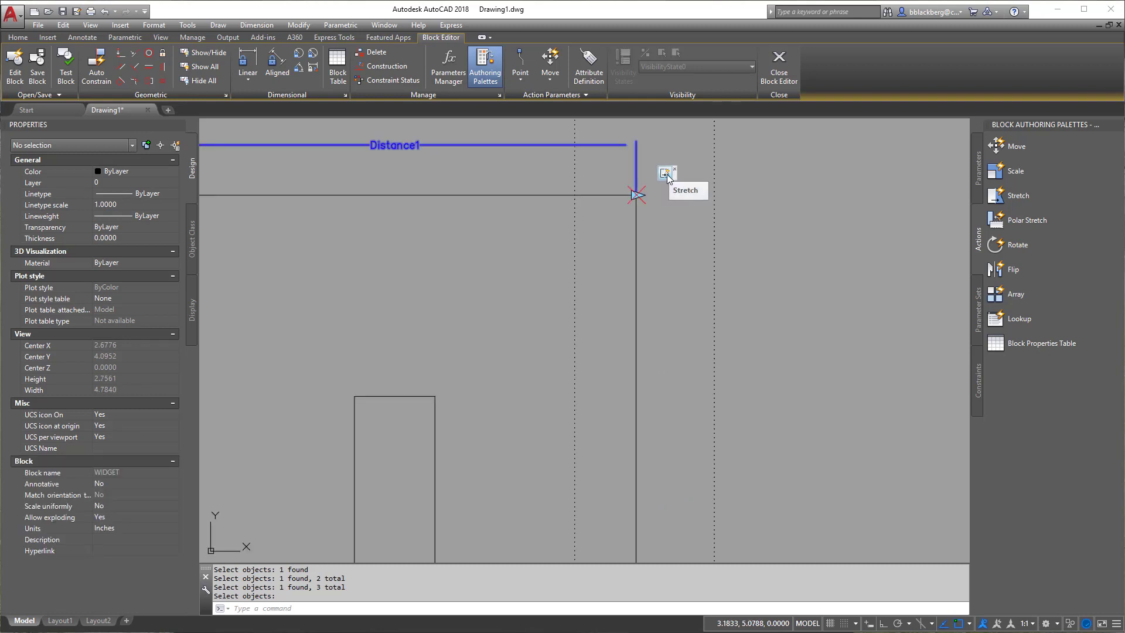
scroll(759, 241, "down", 4)
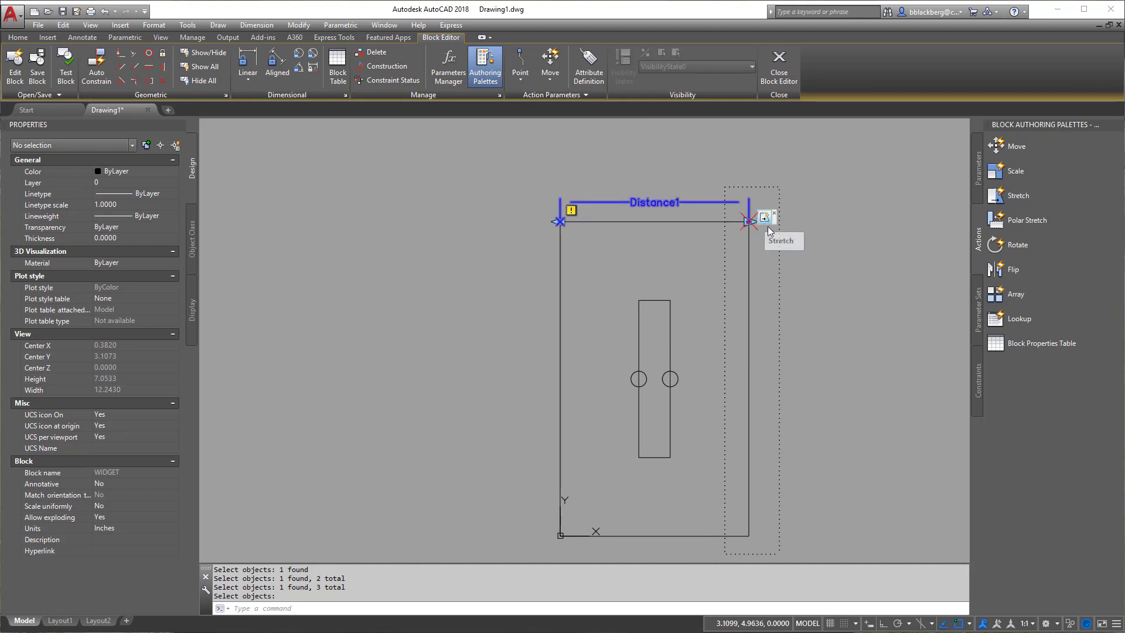
Step: Start a Stretch action on the linear parameter's left start point, with a stretch frame enclosing the outer rectangle's whole left side
left_click(1022, 200)
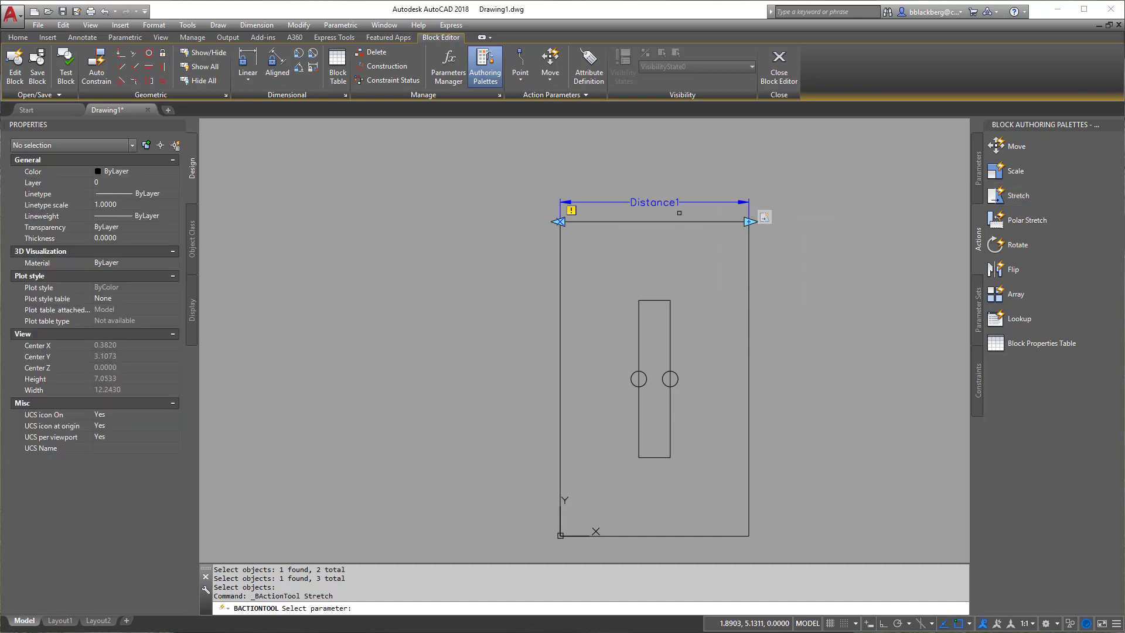
left_click(667, 202)
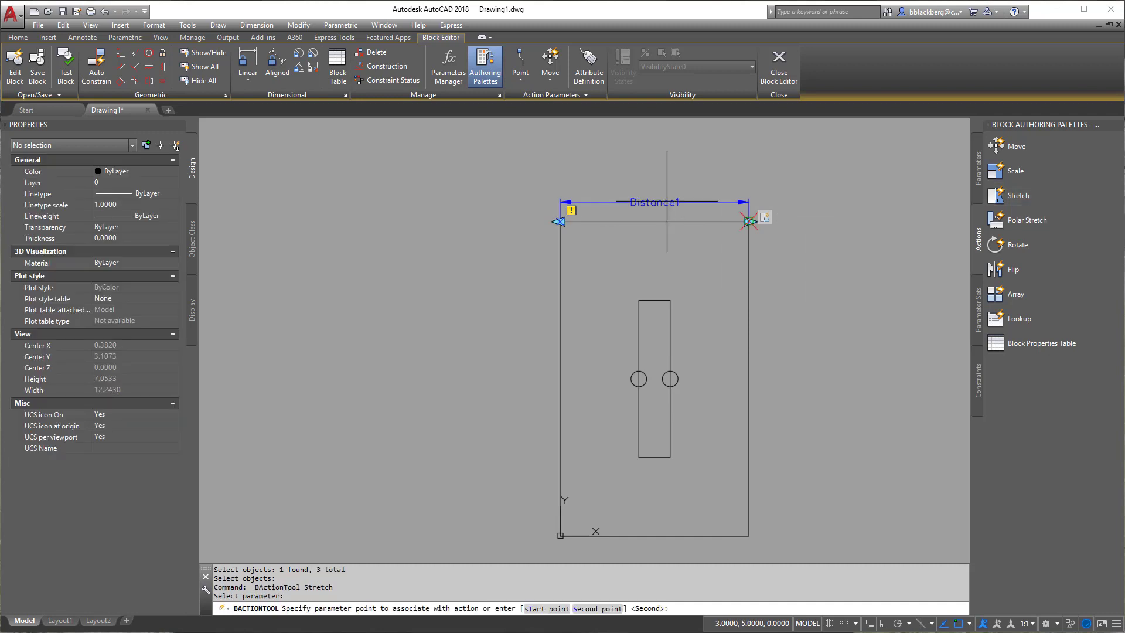
left_click(560, 221)
left_click(589, 185)
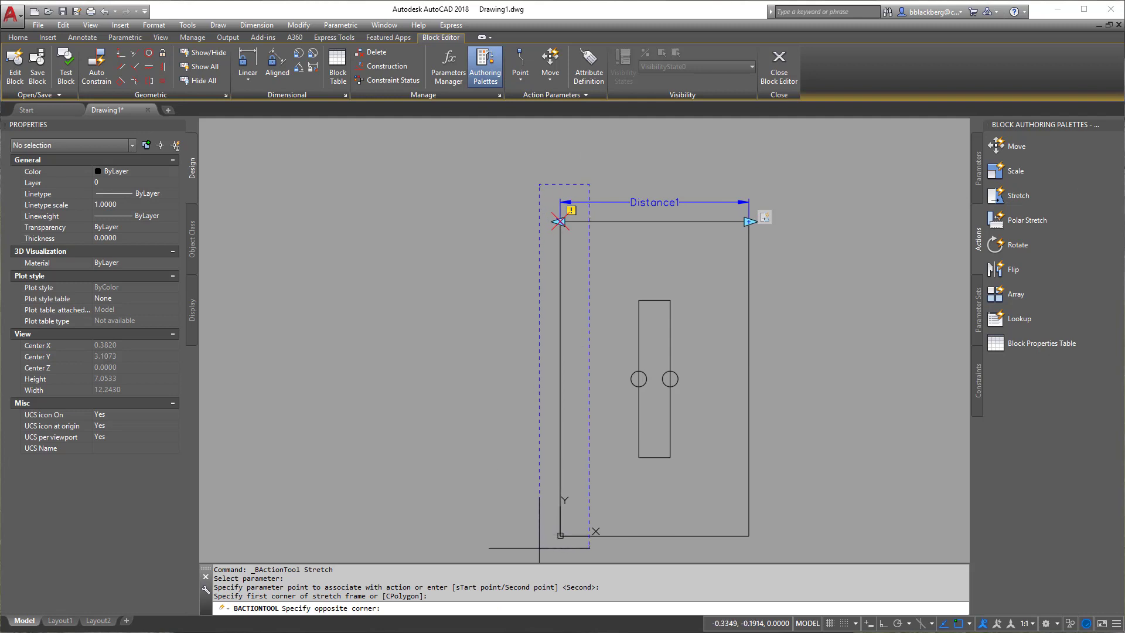
left_click(539, 548)
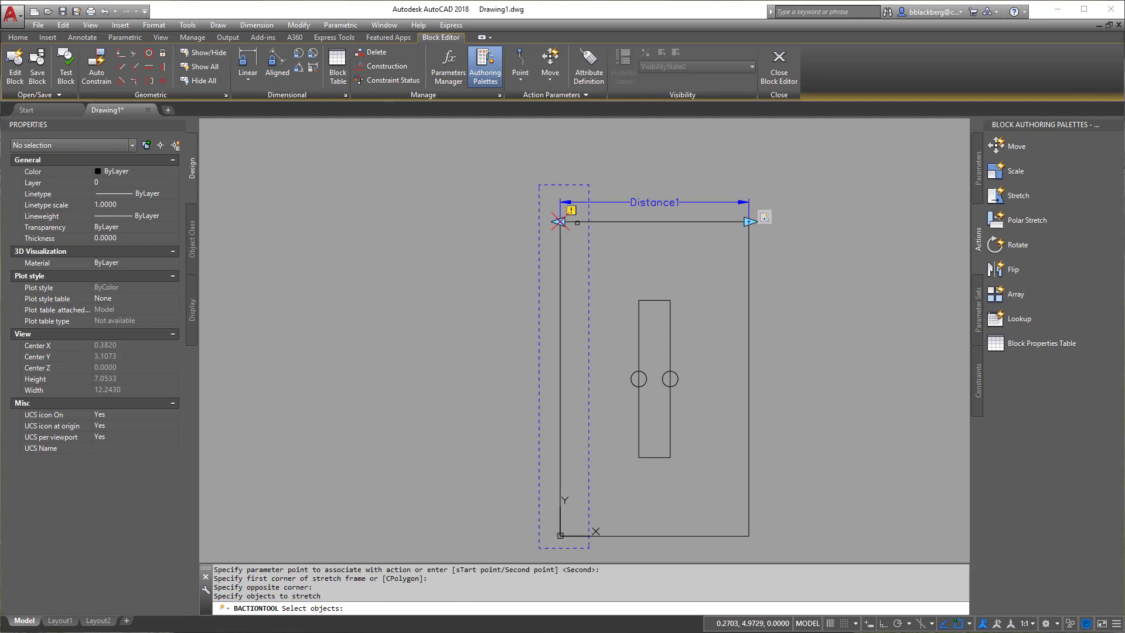
Step: Assign the outer rectangle's top, left and bottom lines to the left-side Stretch action and finish it
left_click(577, 222)
left_click(561, 509)
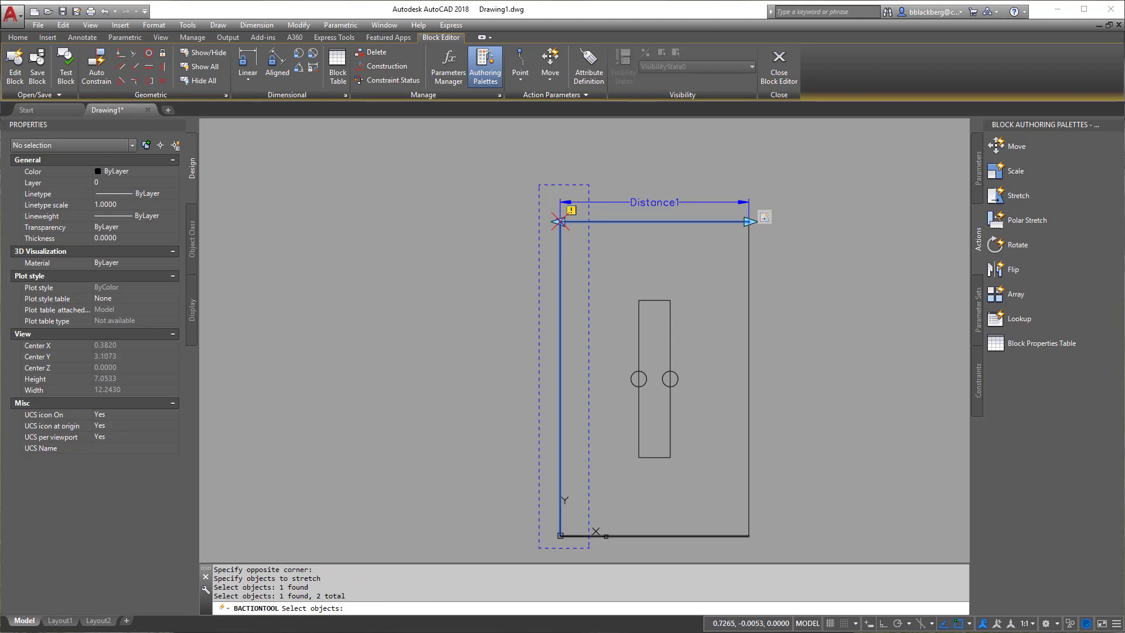
left_click(606, 536)
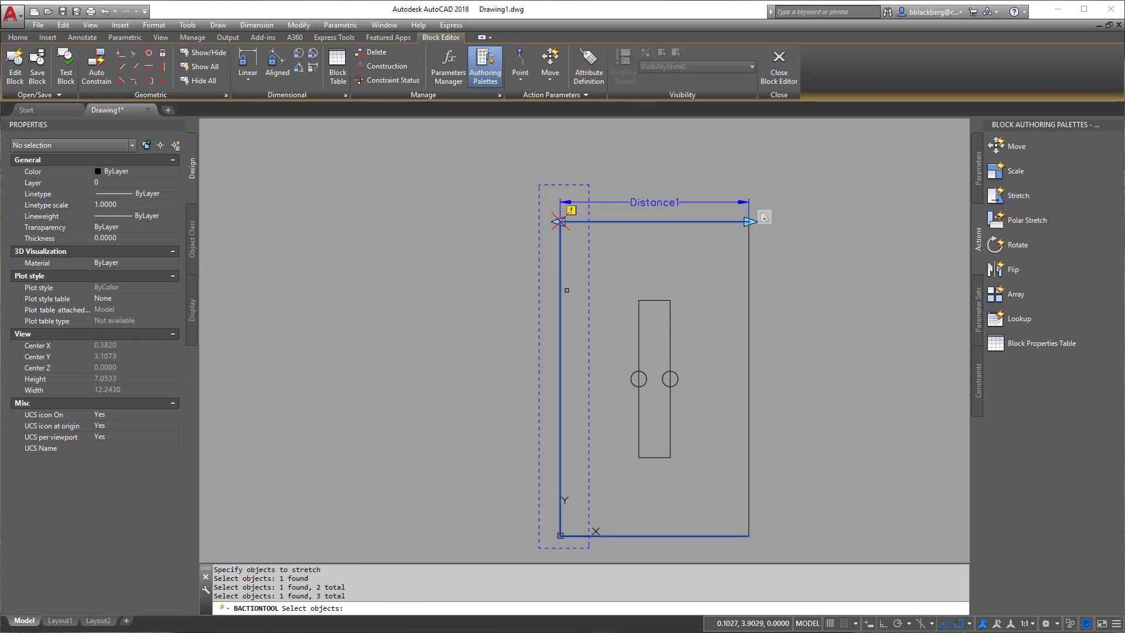
key("Return")
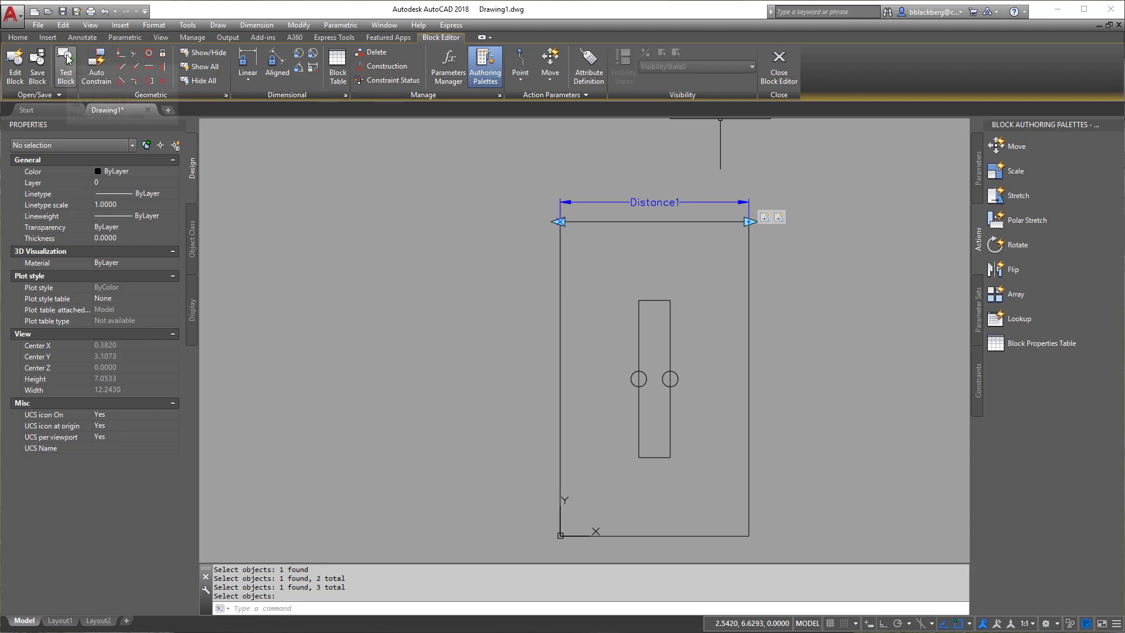
Step: Test the block by stretching its right side to a width of about 13.1 and its left side to about 20.4, and close the test
left_click(69, 60)
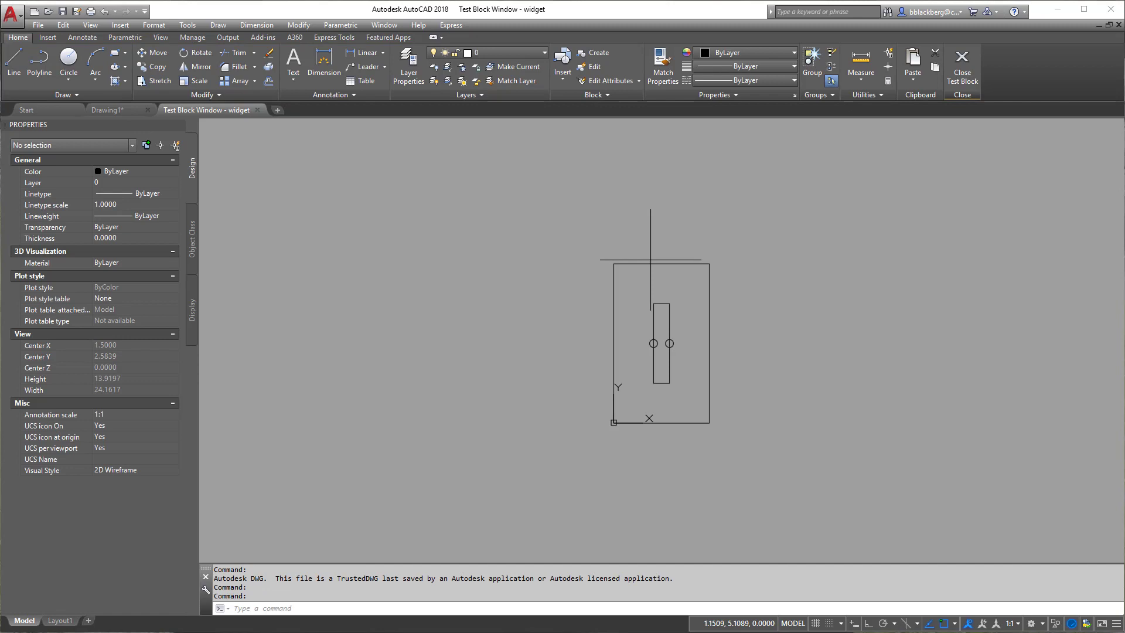
left_click(697, 214)
left_click(588, 313)
left_click(710, 263)
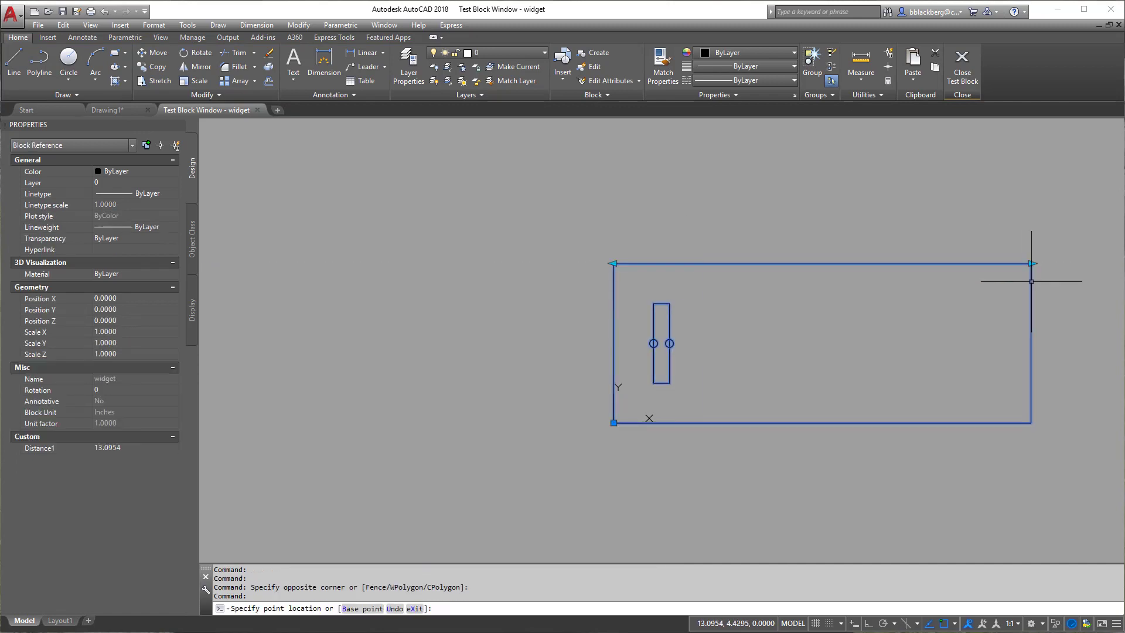
left_click(1031, 264)
left_click(612, 263)
left_click(380, 263)
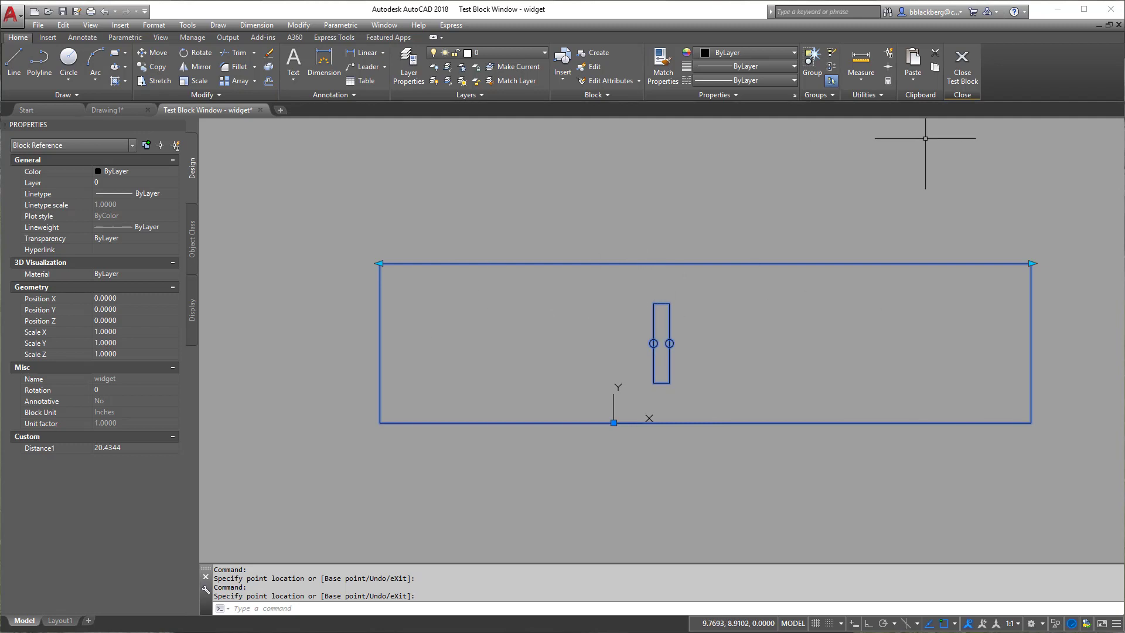
left_click(971, 73)
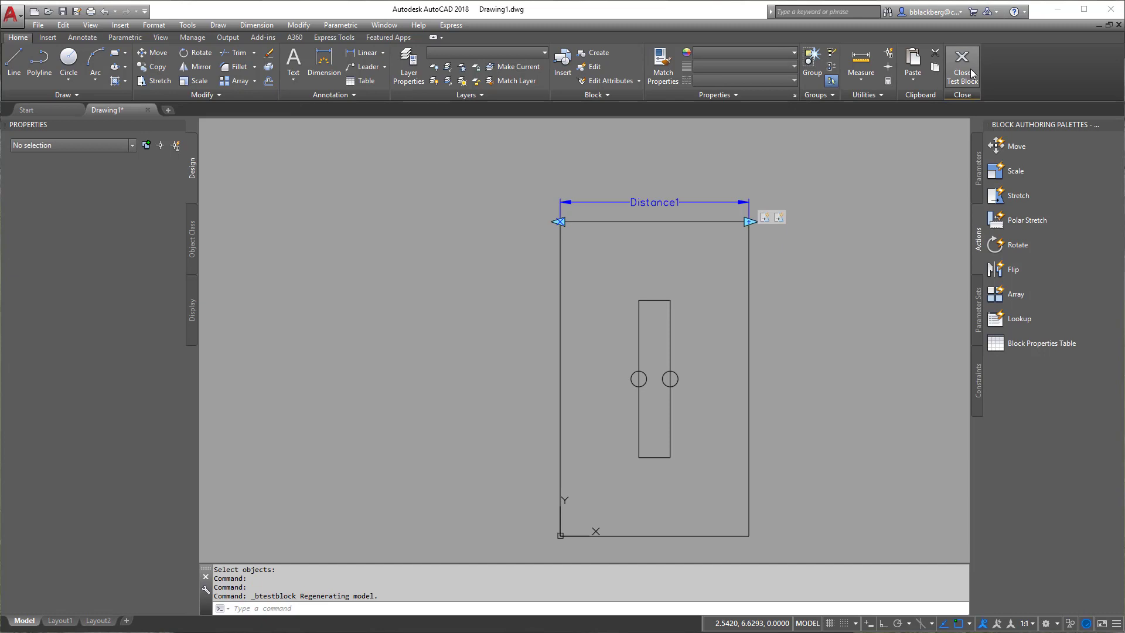
Step: Add an Array action to the linear parameter for the inner rectangle and both circles, with a column distance of 1.8
middle_click_drag(727, 385, 693, 335)
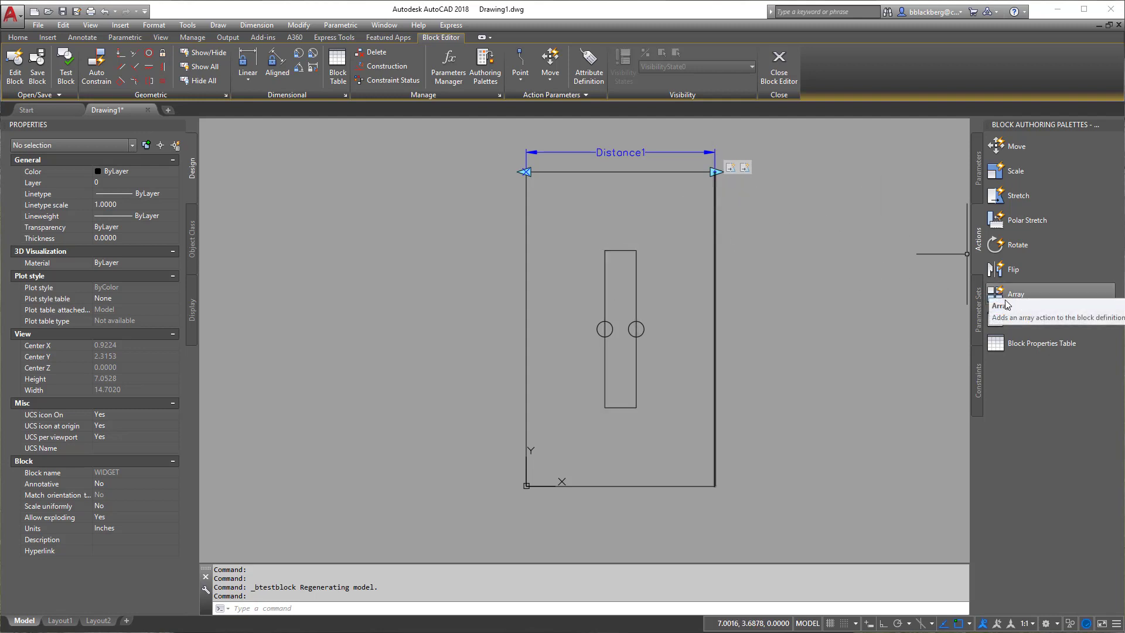
left_click(1005, 294)
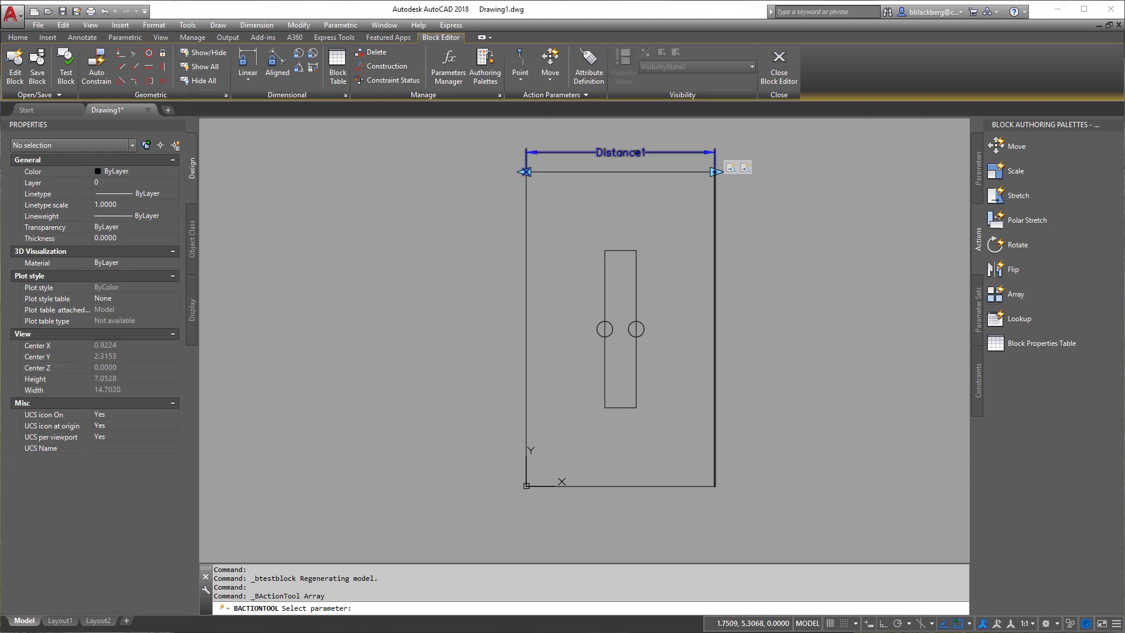
left_click(637, 153)
left_click(581, 211)
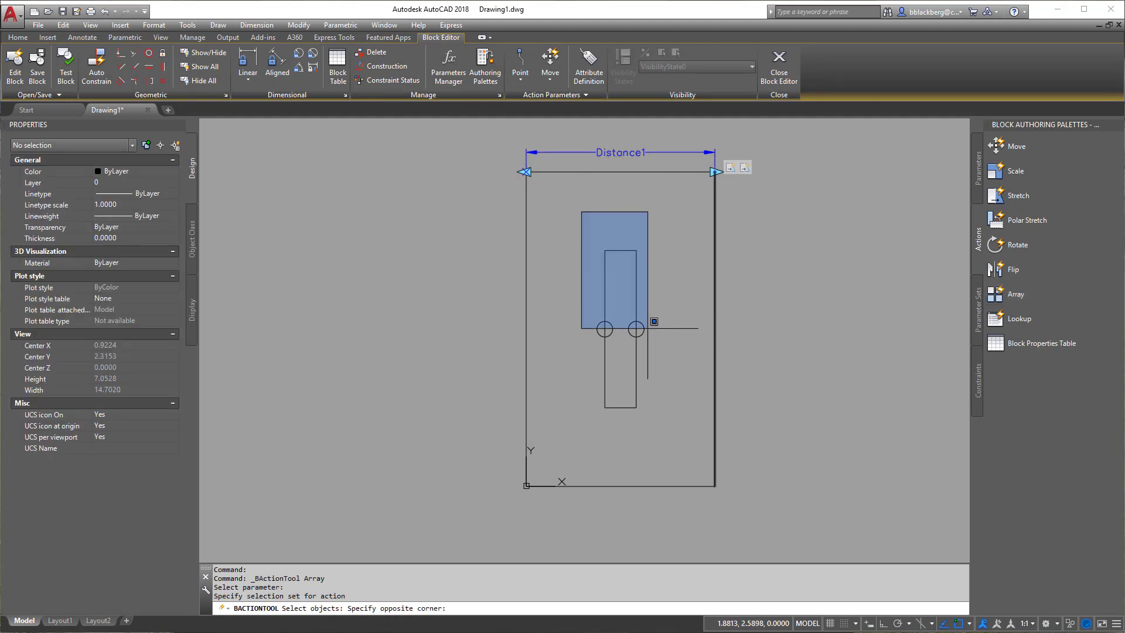
left_click(683, 441)
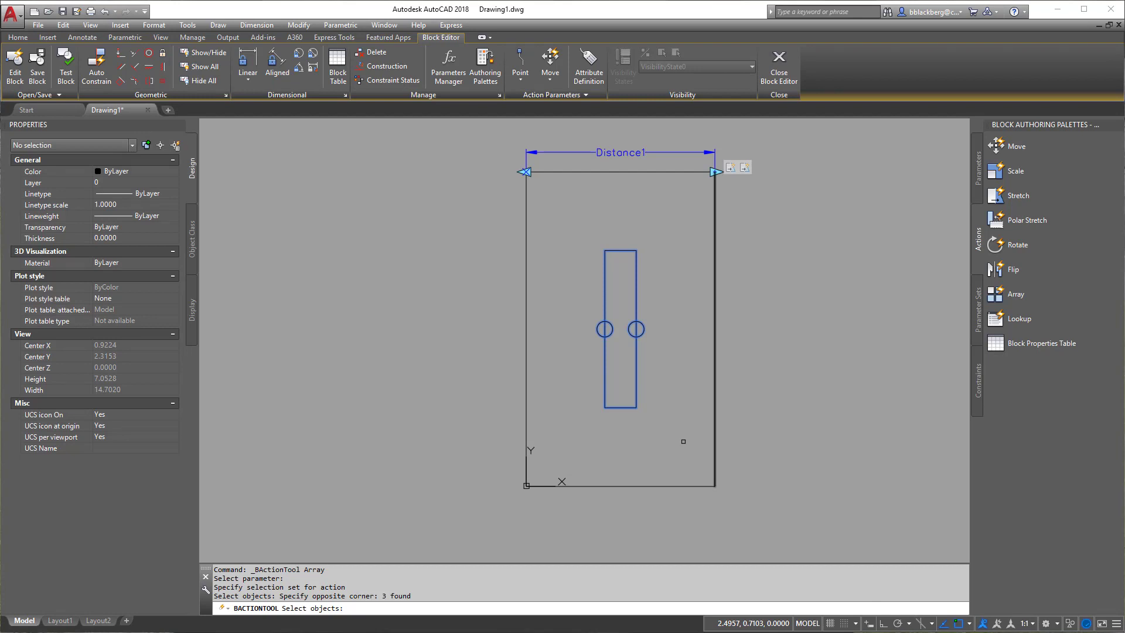
key("Return")
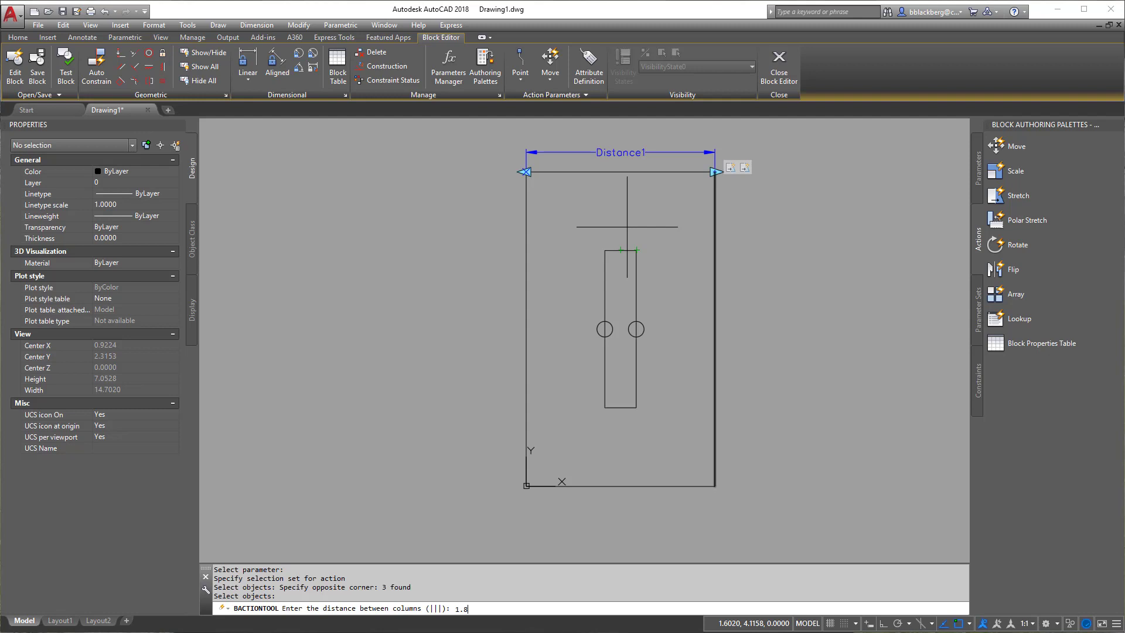
key("Return")
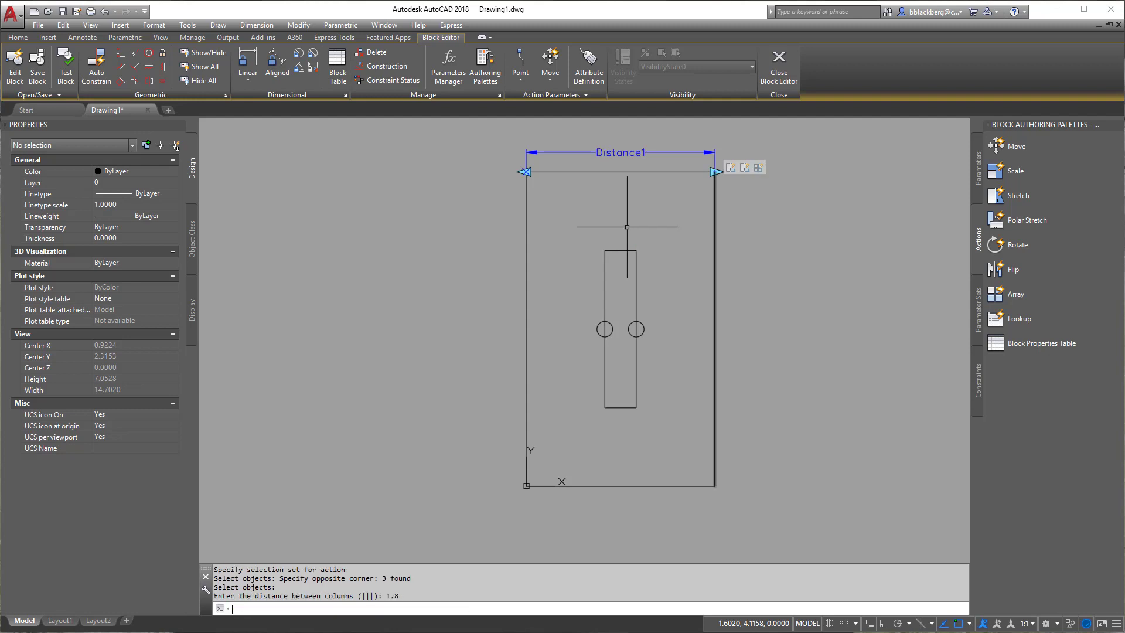
Step: Test the array by stretching the block from its right and left grips, ending about 6.87 wide, and close the test
left_click(66, 67)
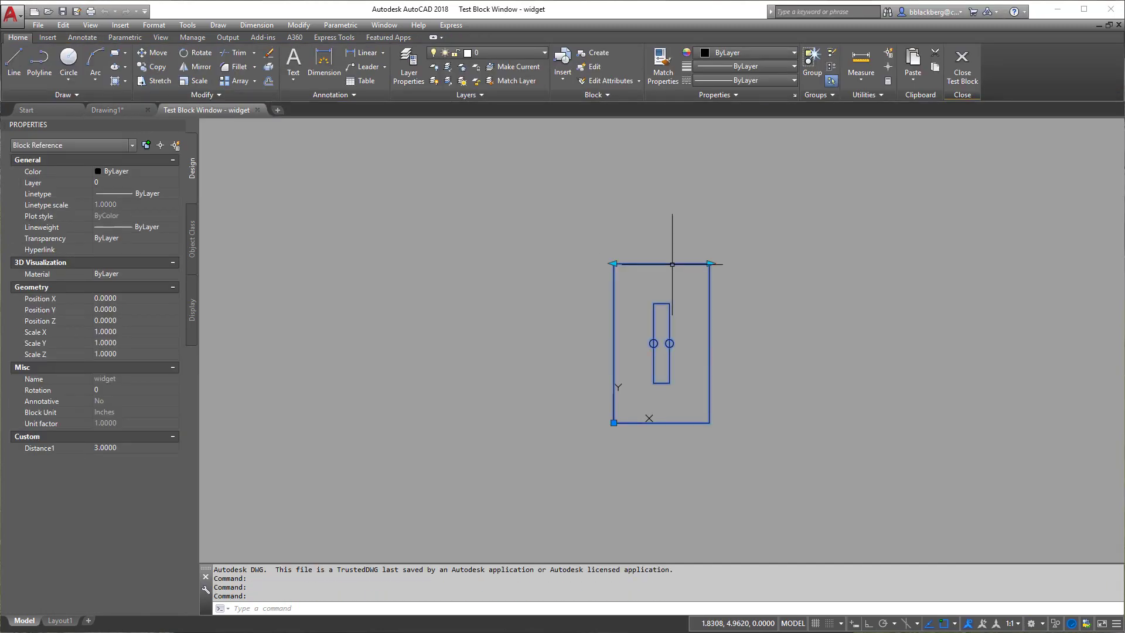
left_click(711, 264)
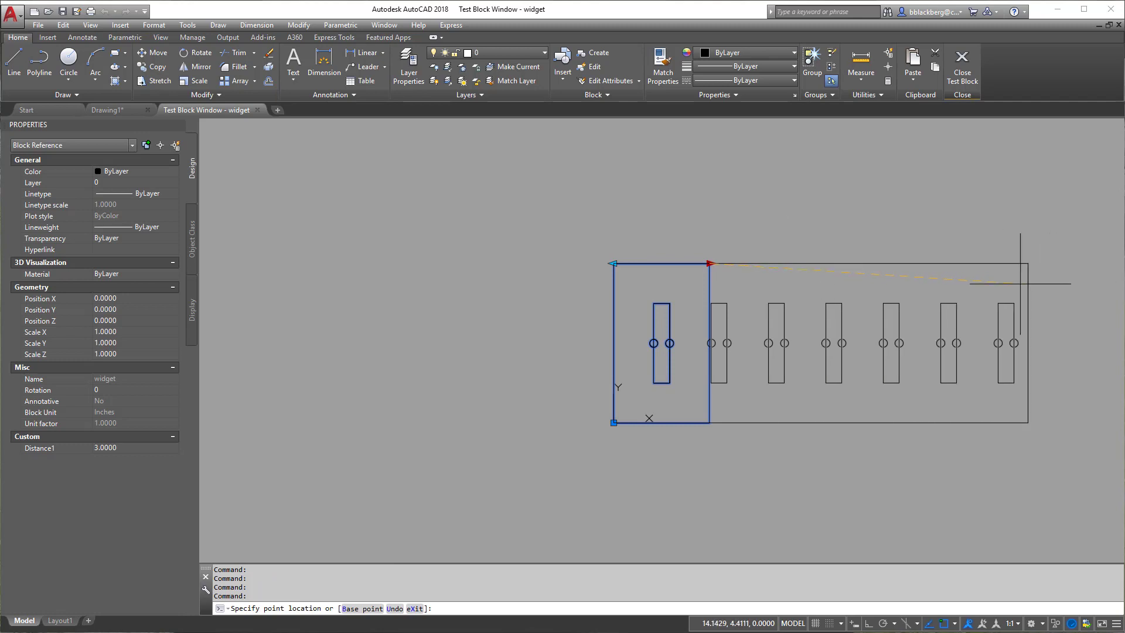
left_click(712, 284)
left_click(613, 263)
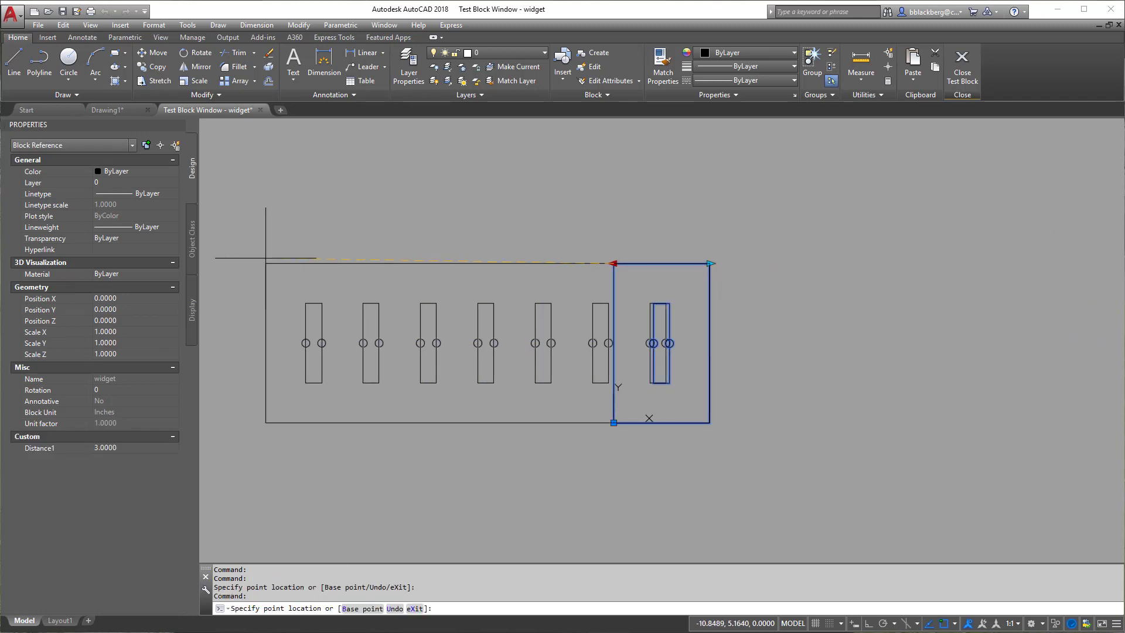
left_click(490, 263)
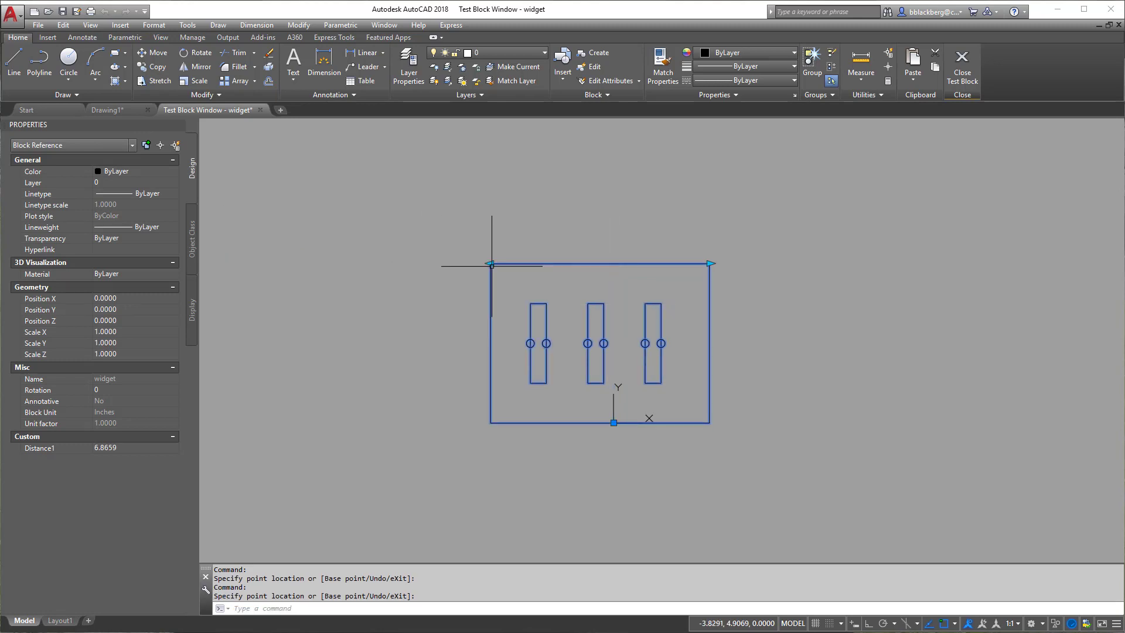
left_click(969, 68)
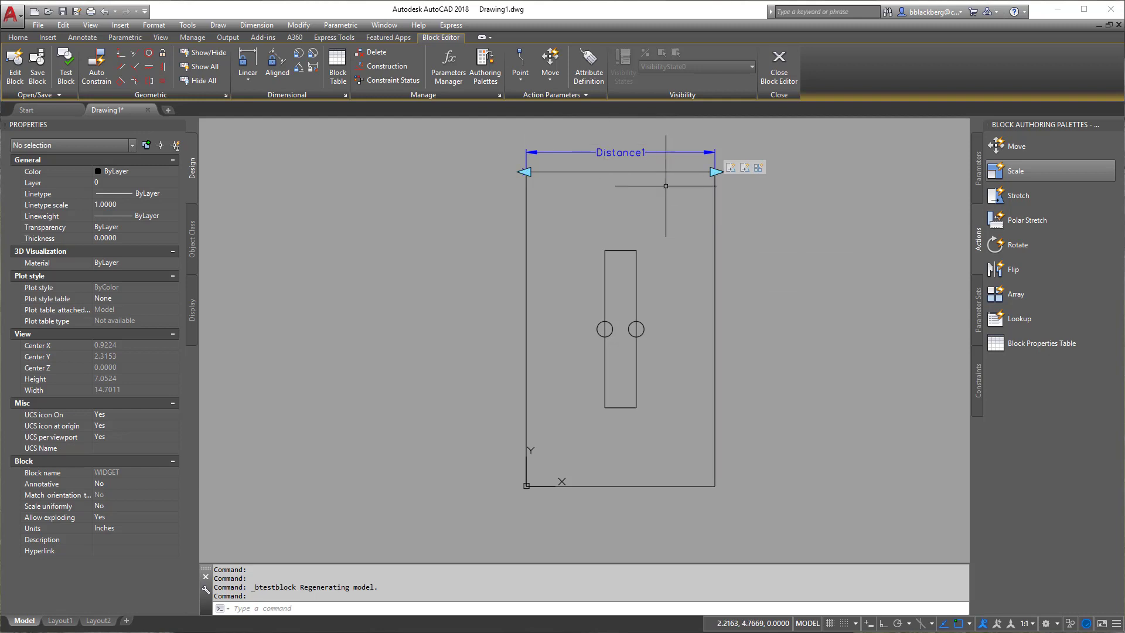
Step: Set the linear parameter's distance type to Increment with a distance increment of 1.8
middle_click_drag(660, 201, 652, 212)
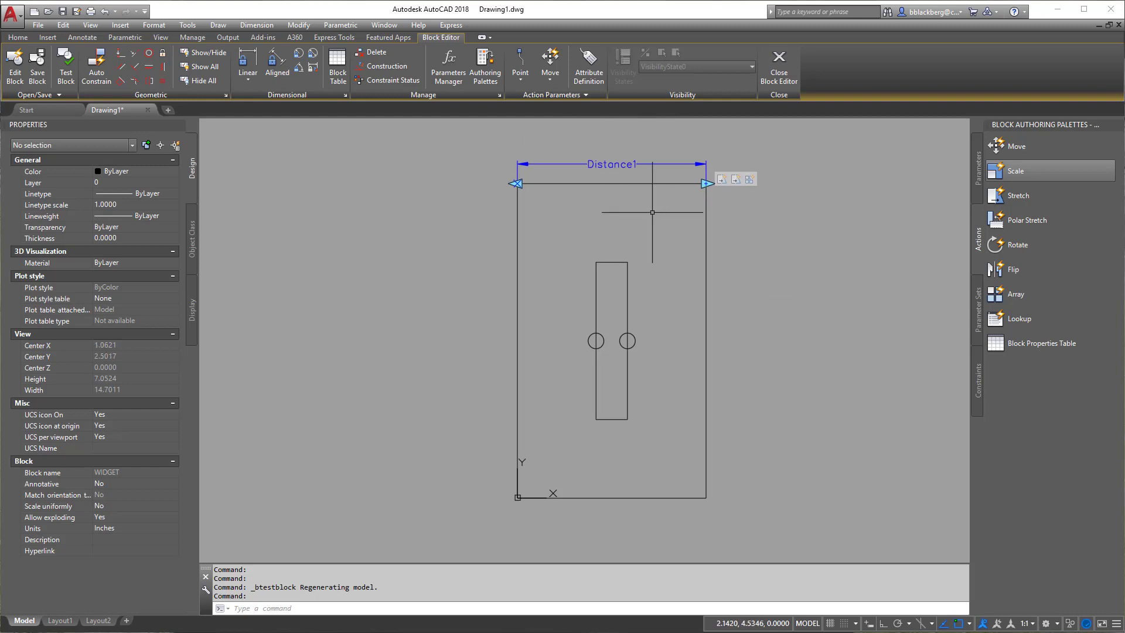
scroll(604, 214, "down", 2)
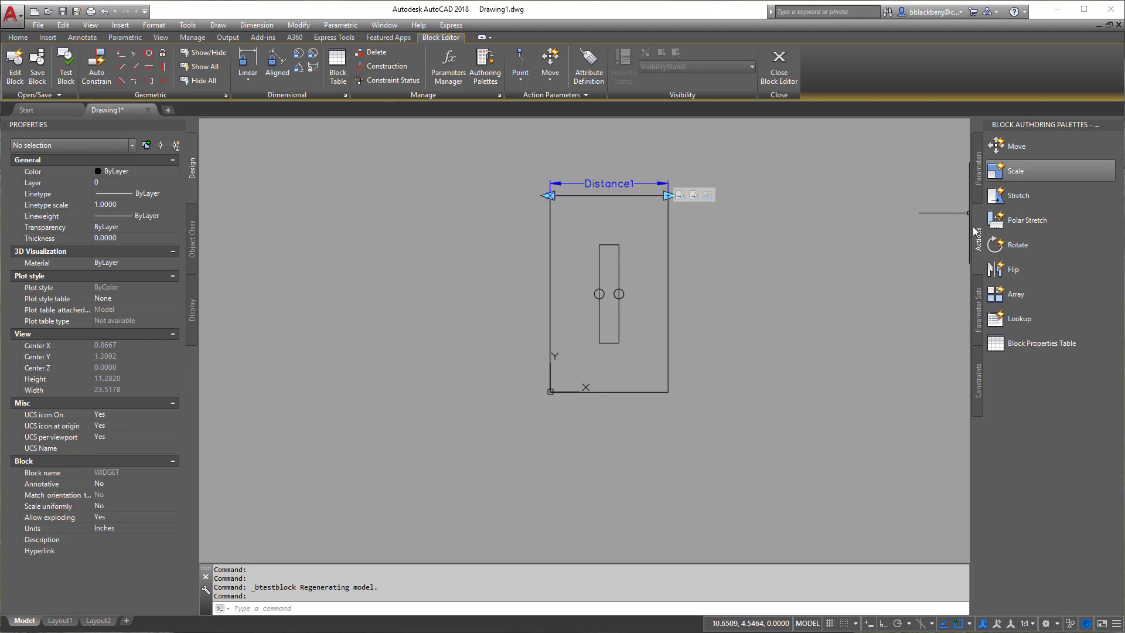
left_click(645, 185)
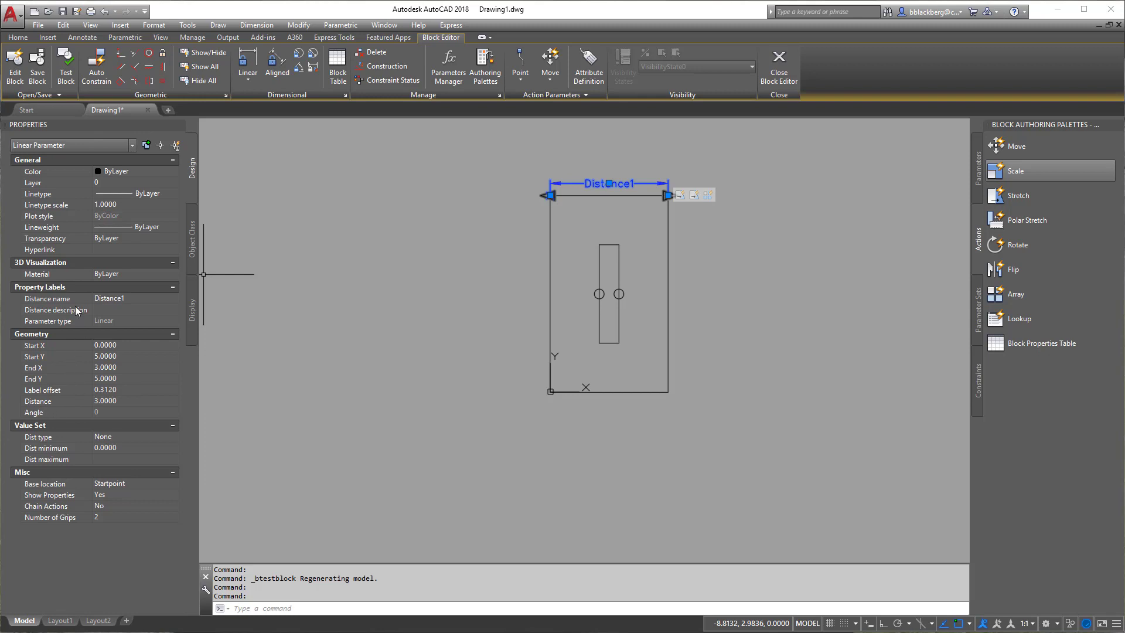
left_click(110, 440)
left_click(135, 437)
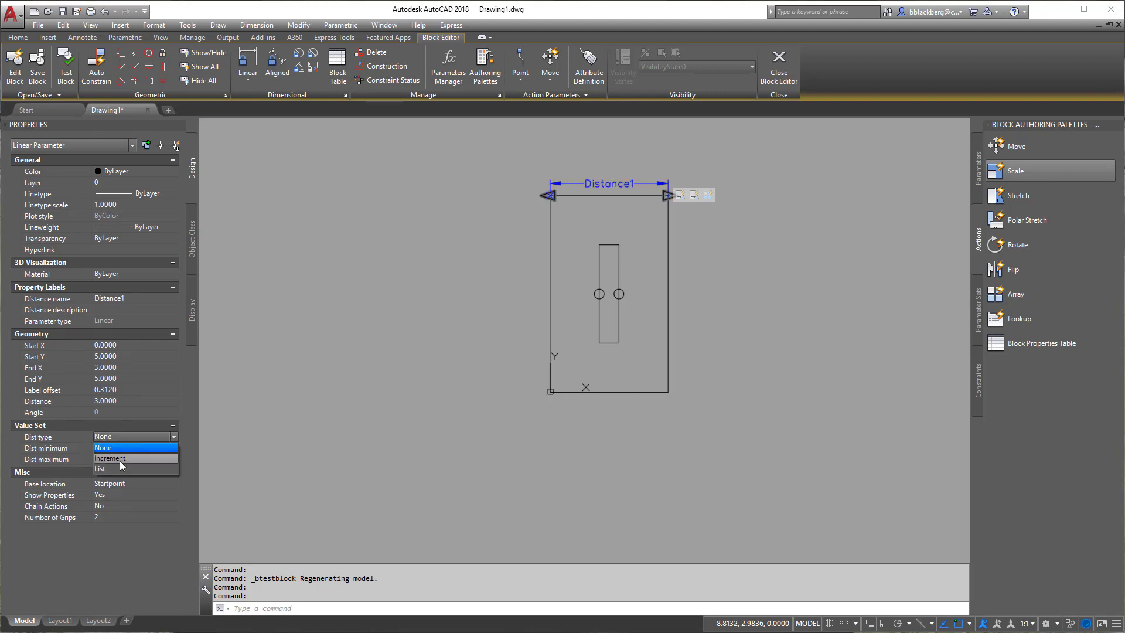
left_click(119, 461)
left_click(130, 441)
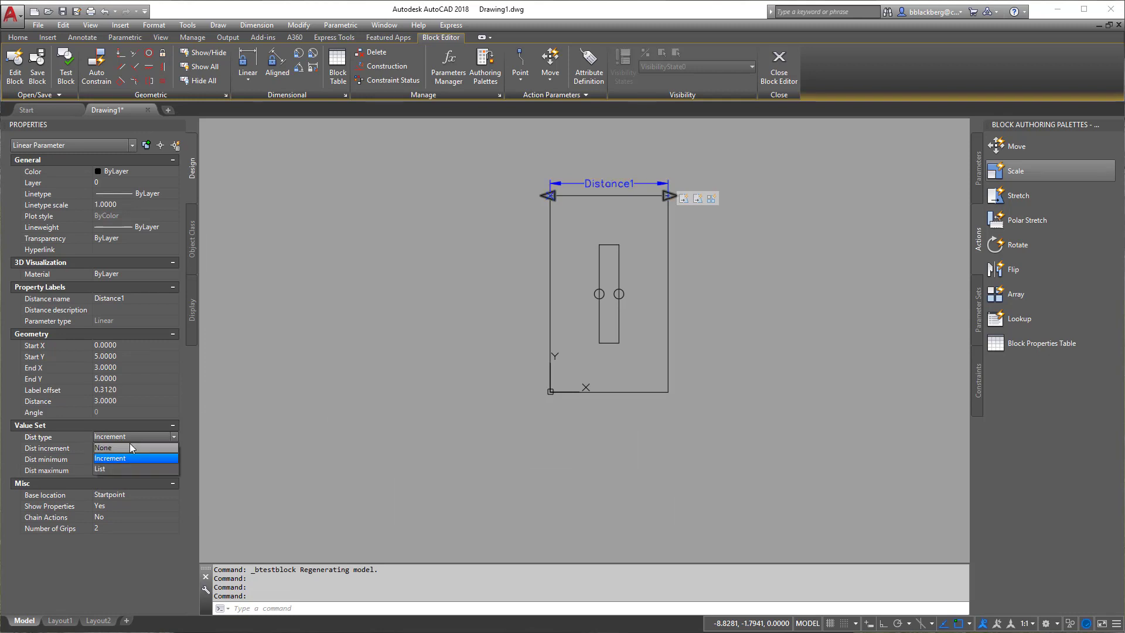
left_click(133, 447)
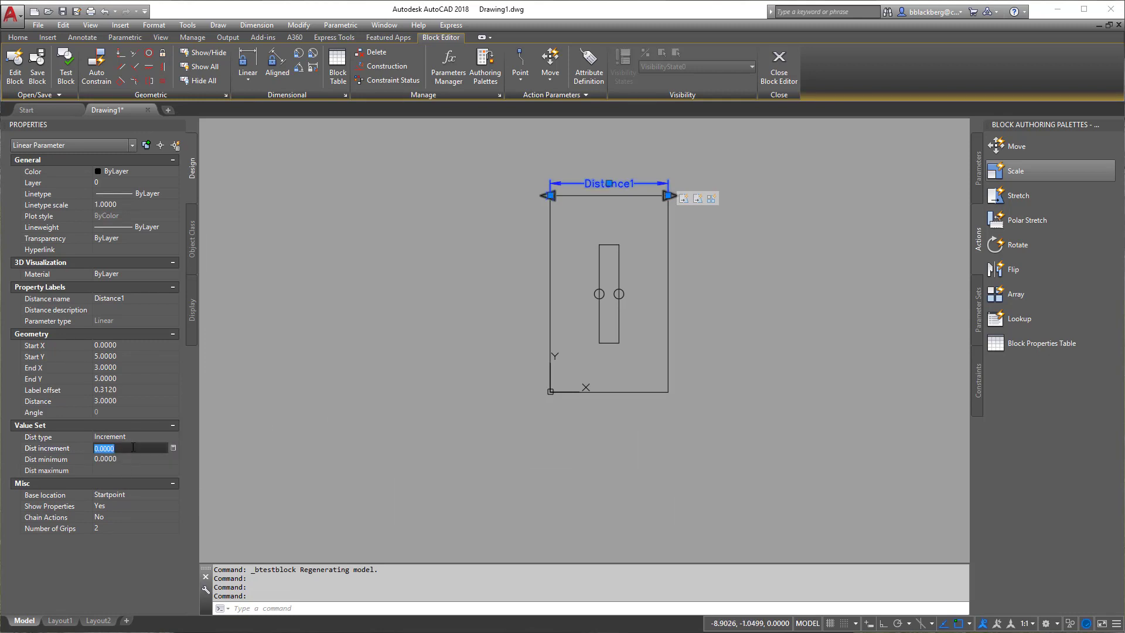
type("1.8")
Step: Limit the linear parameter's distance to a minimum of 3 and a maximum of 9
left_click(130, 459)
type("3")
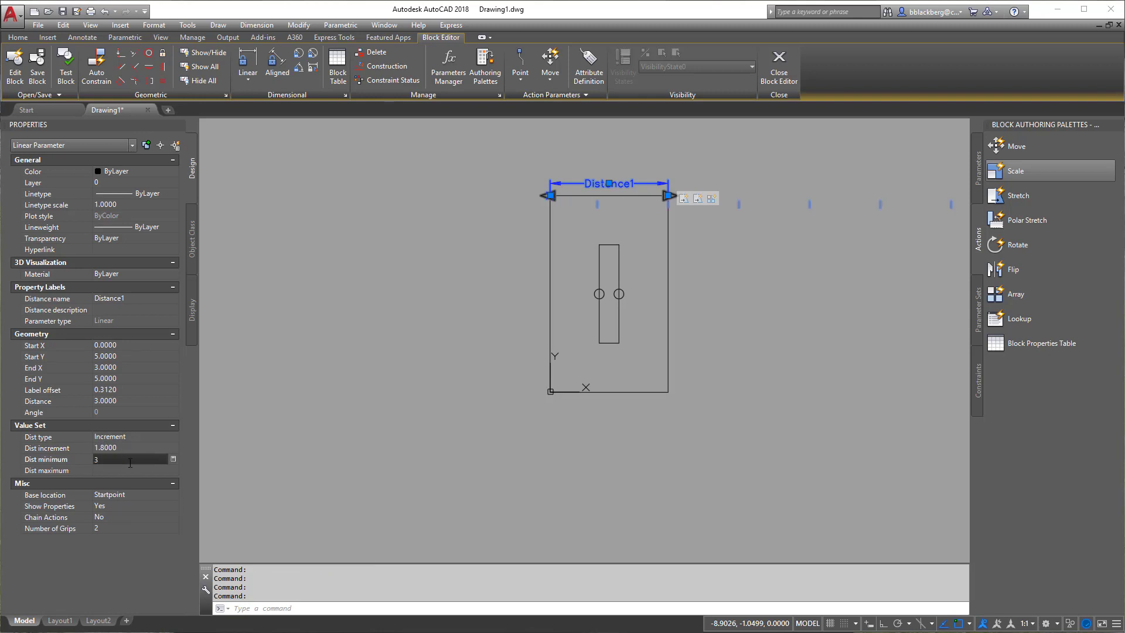
left_click(120, 472)
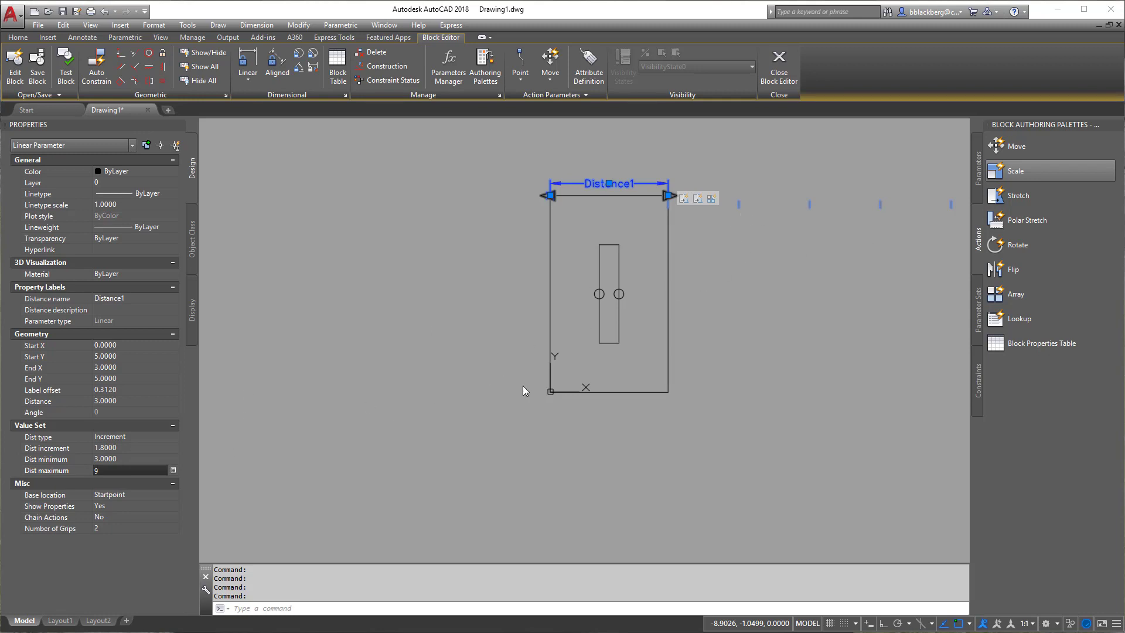
key("Return")
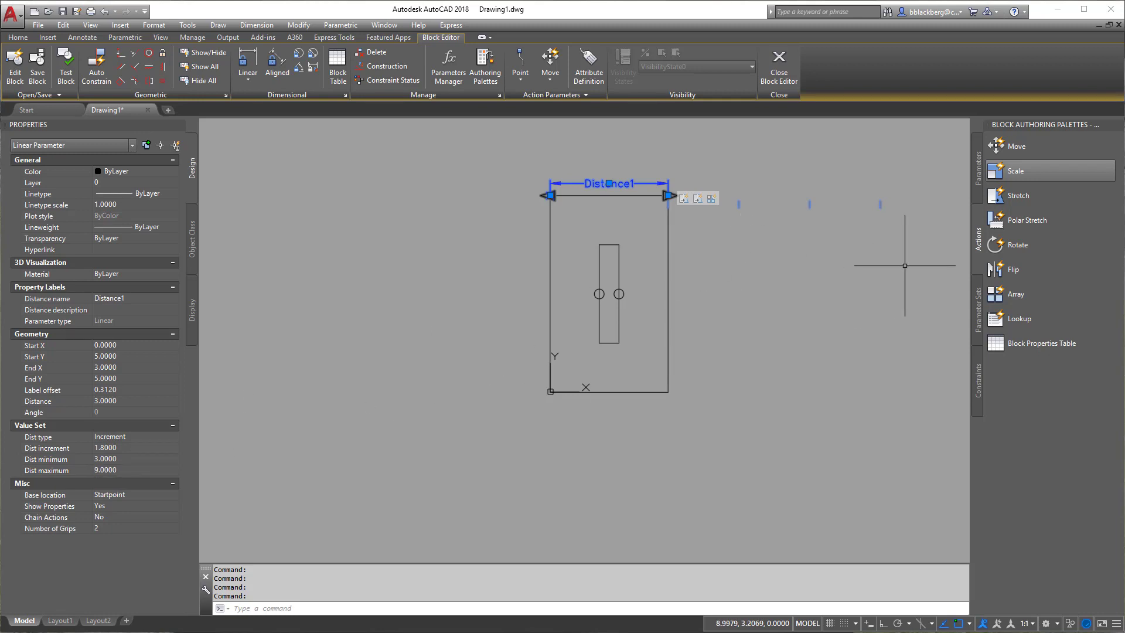
Step: Raise the linear parameter's maximum distance to 12
left_click(152, 469)
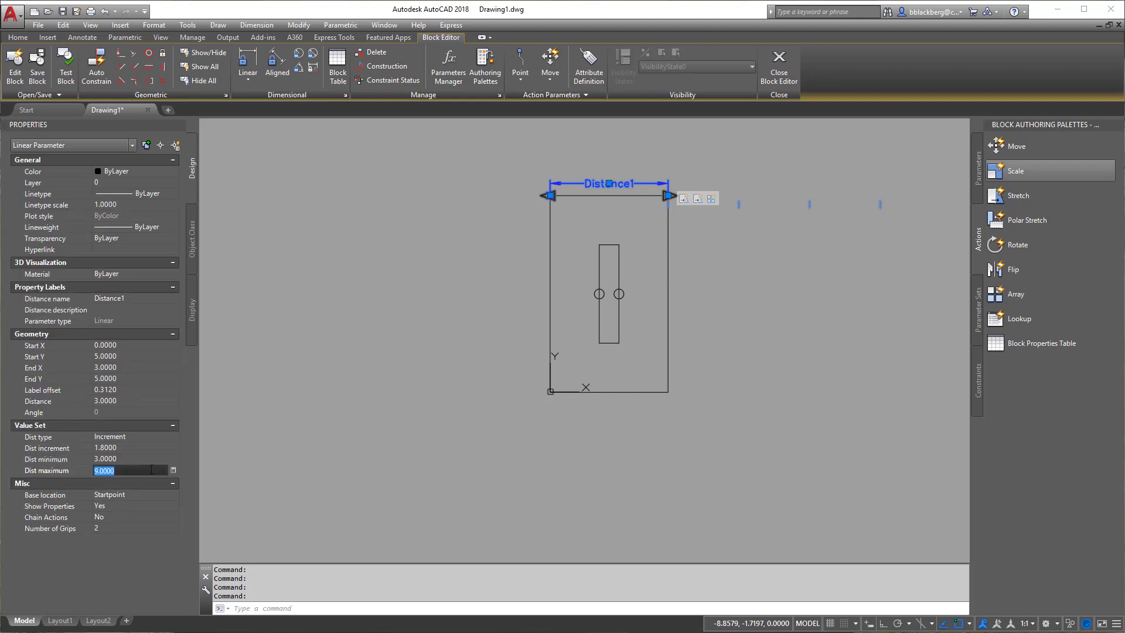
type("12")
key("Return")
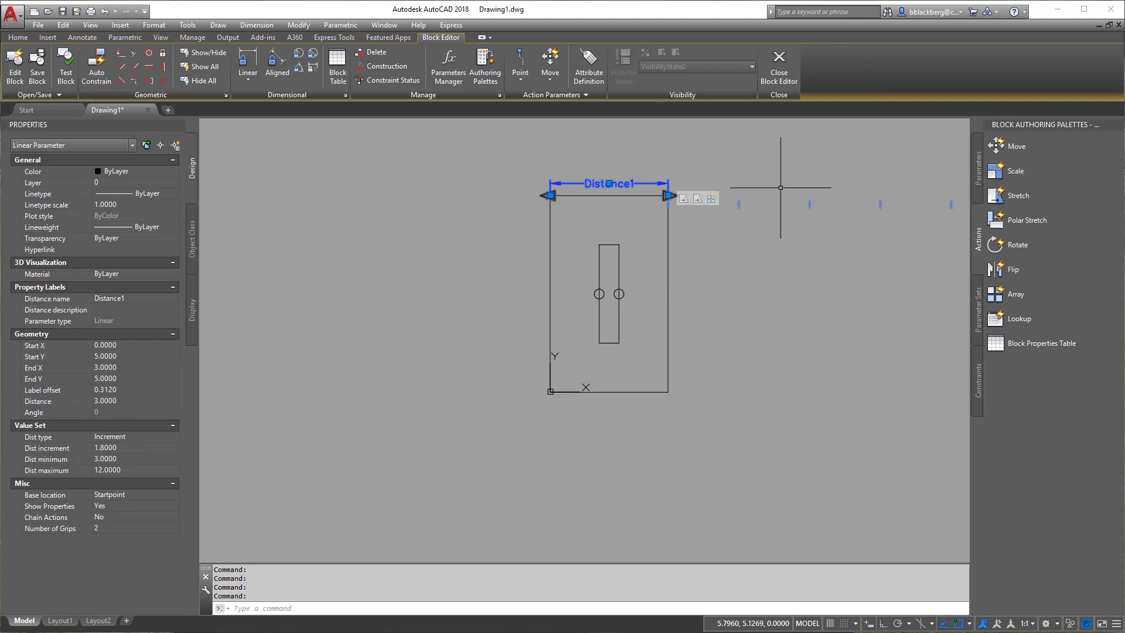
Step: Test the block by stretching its right grip to 4.8 and 12 wide, close the test and save the block definition
left_click(64, 69)
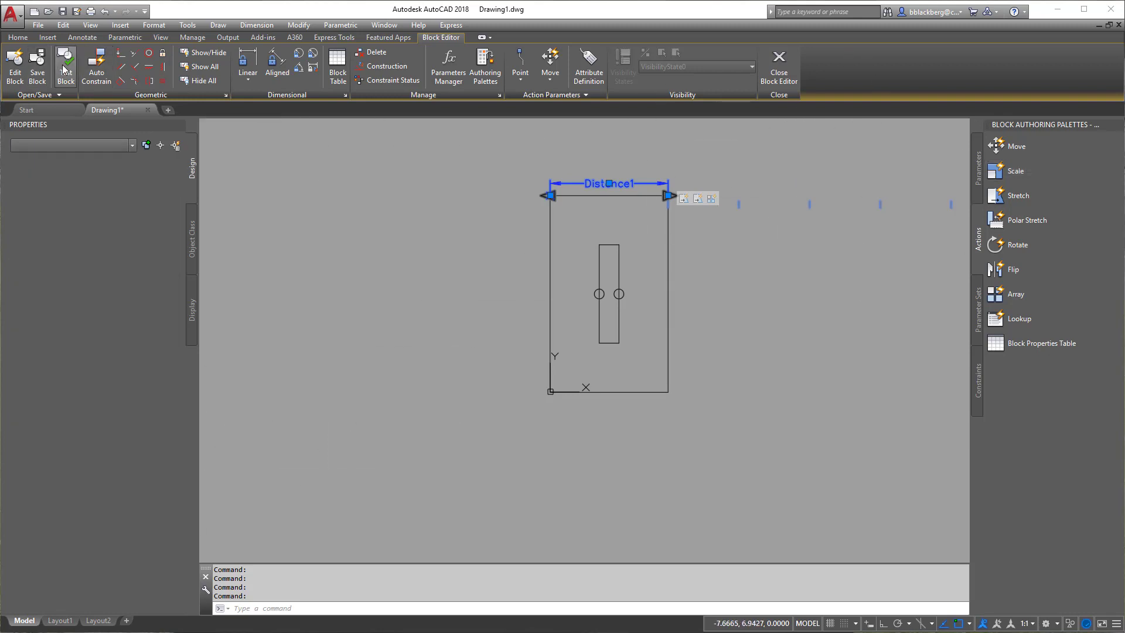
left_click(709, 283)
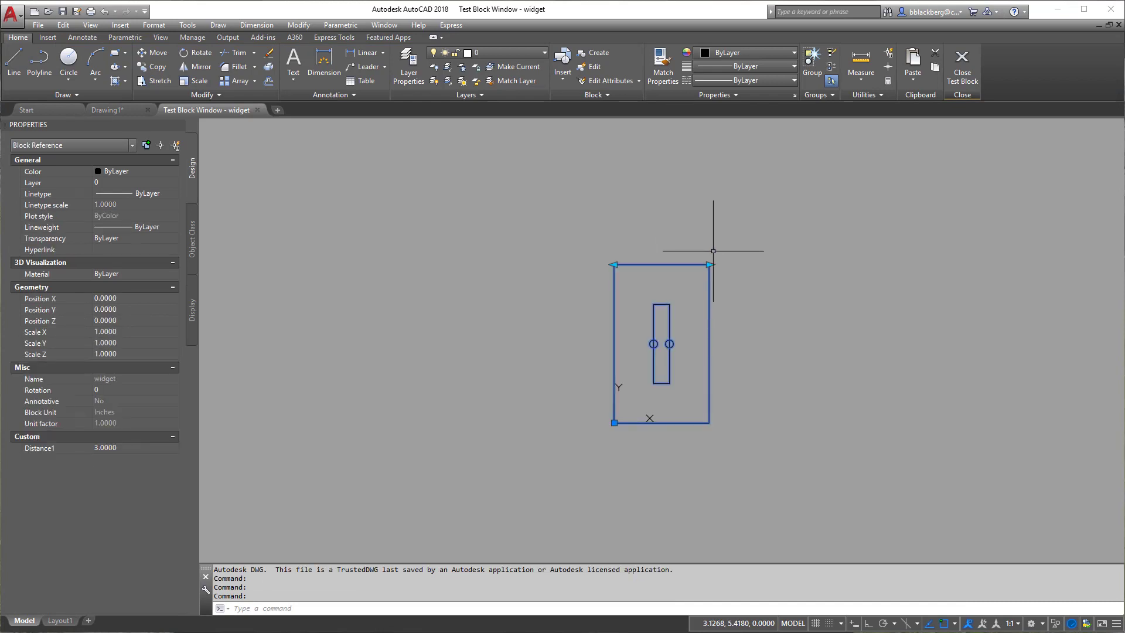
left_click(709, 265)
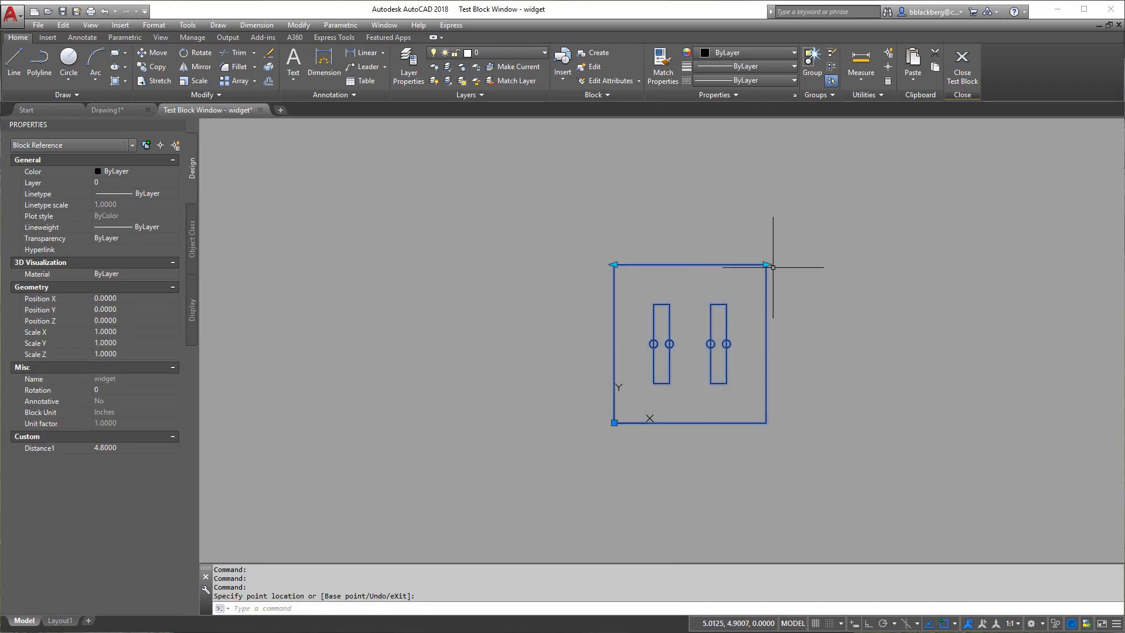
left_click(767, 265)
left_click(1020, 274)
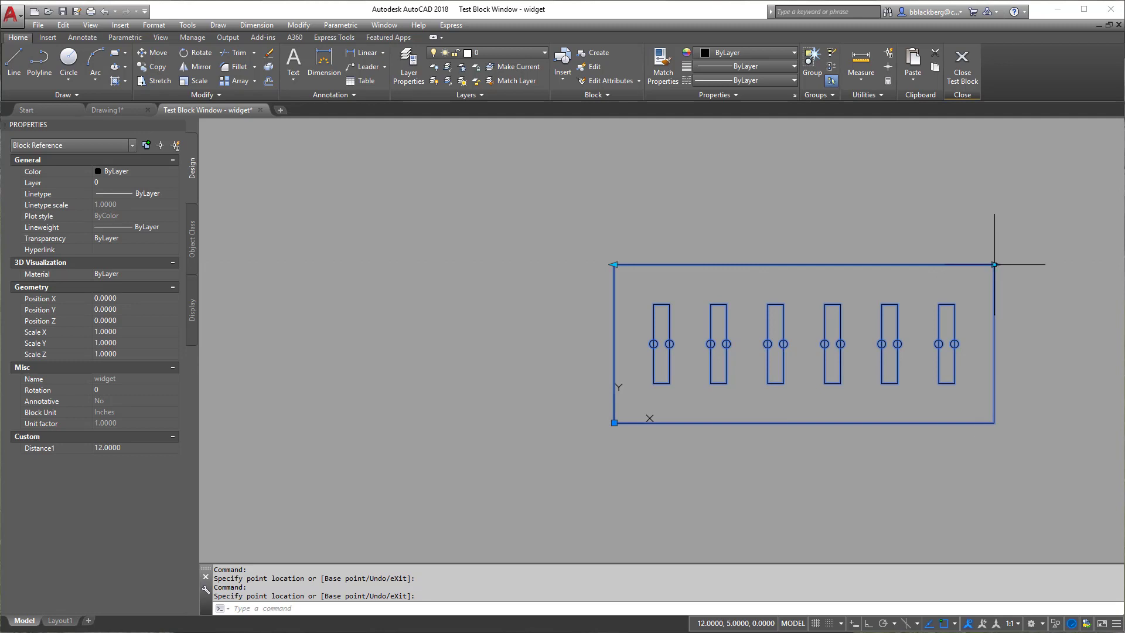
left_click(962, 73)
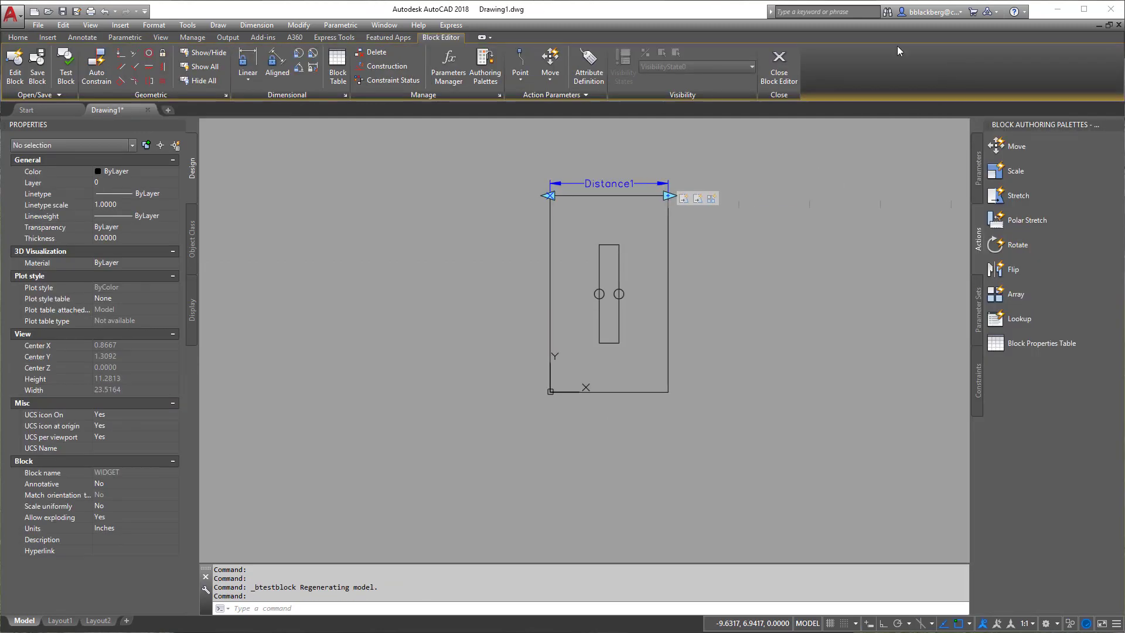
left_click(39, 74)
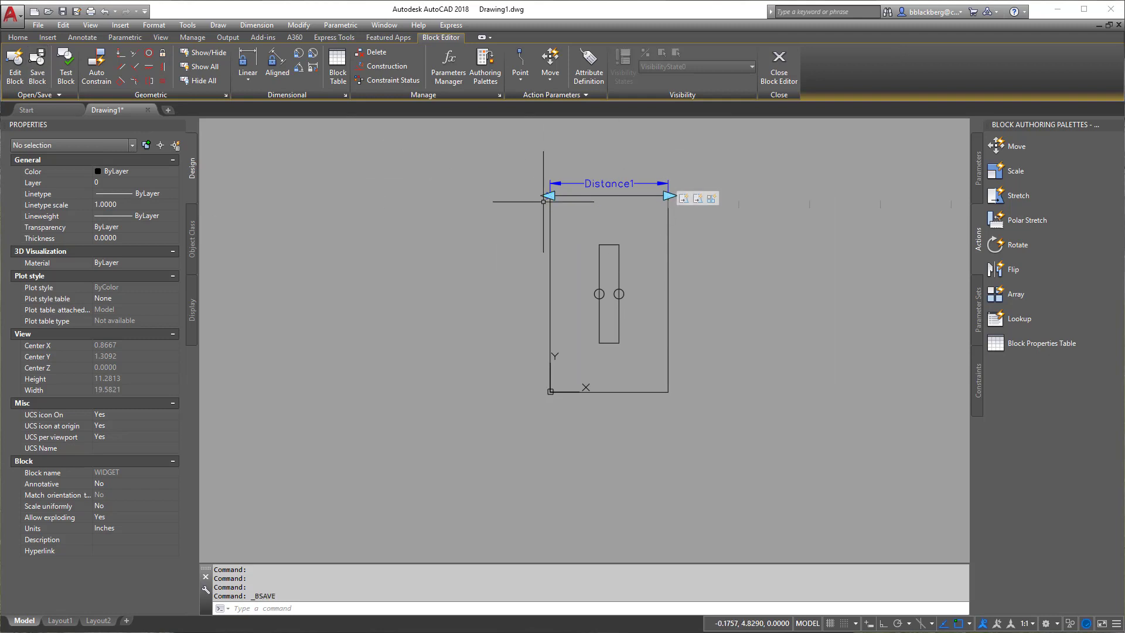
Step: Inspect the block's array action and Stretch1 action, checking their properties and the objects each one affects
left_click(711, 200)
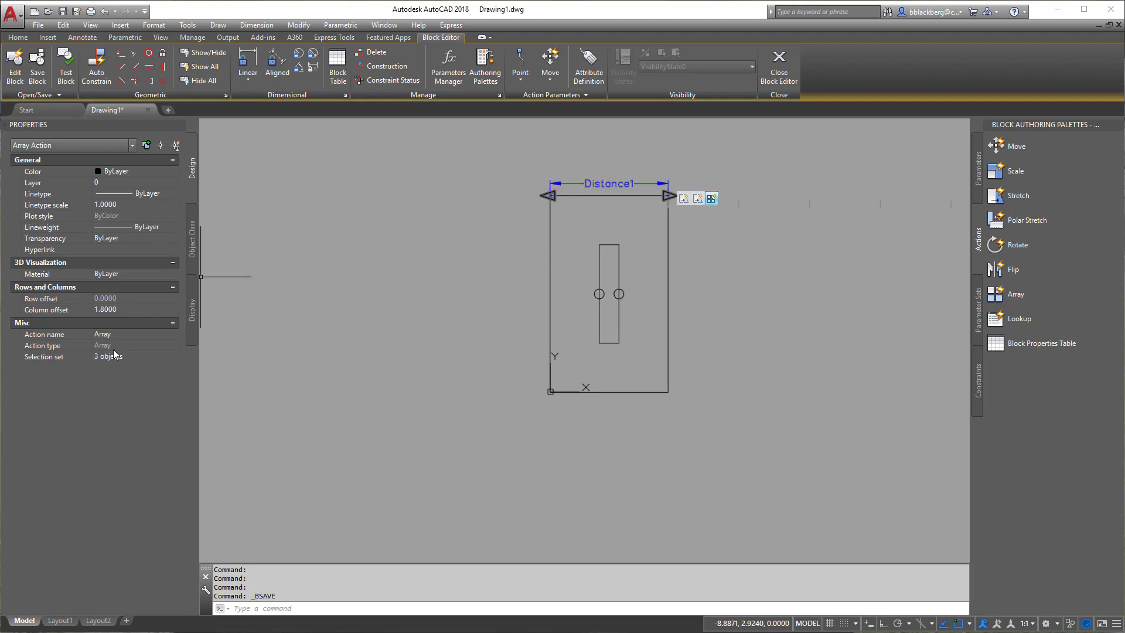
left_click(698, 198)
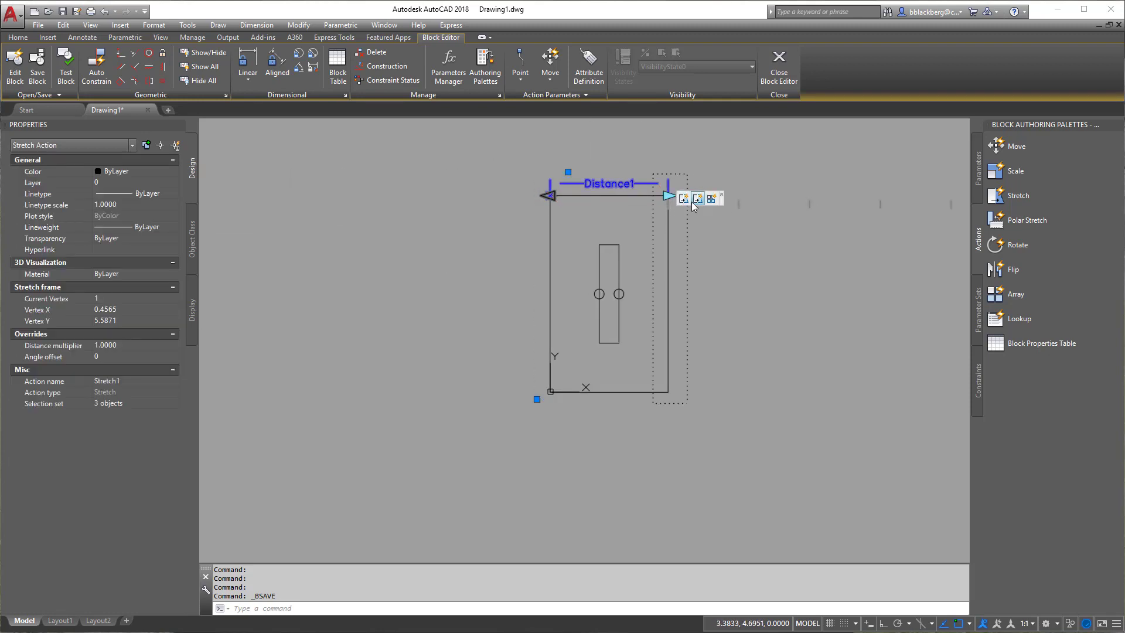
left_click(733, 244)
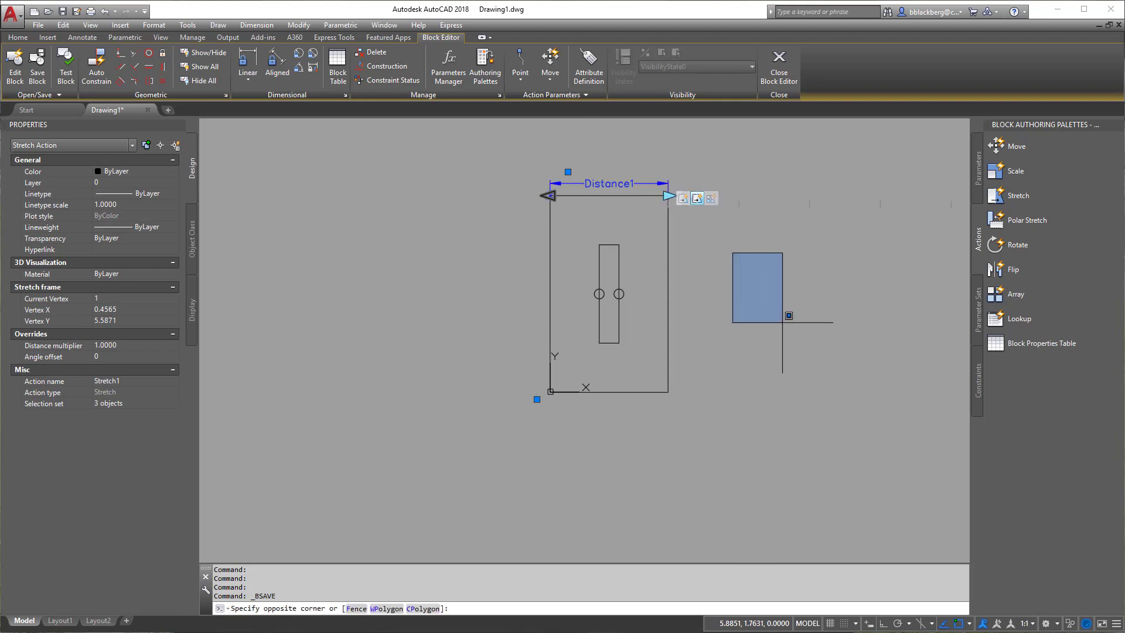
left_click(788, 316)
left_click(711, 198)
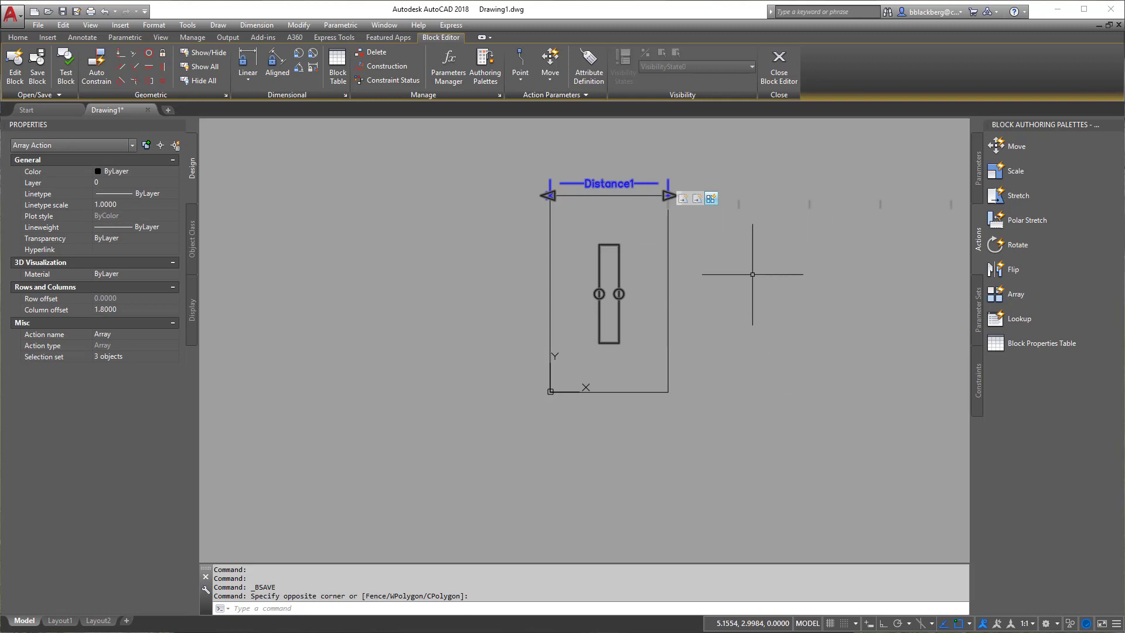
left_click(685, 282)
left_click(787, 351)
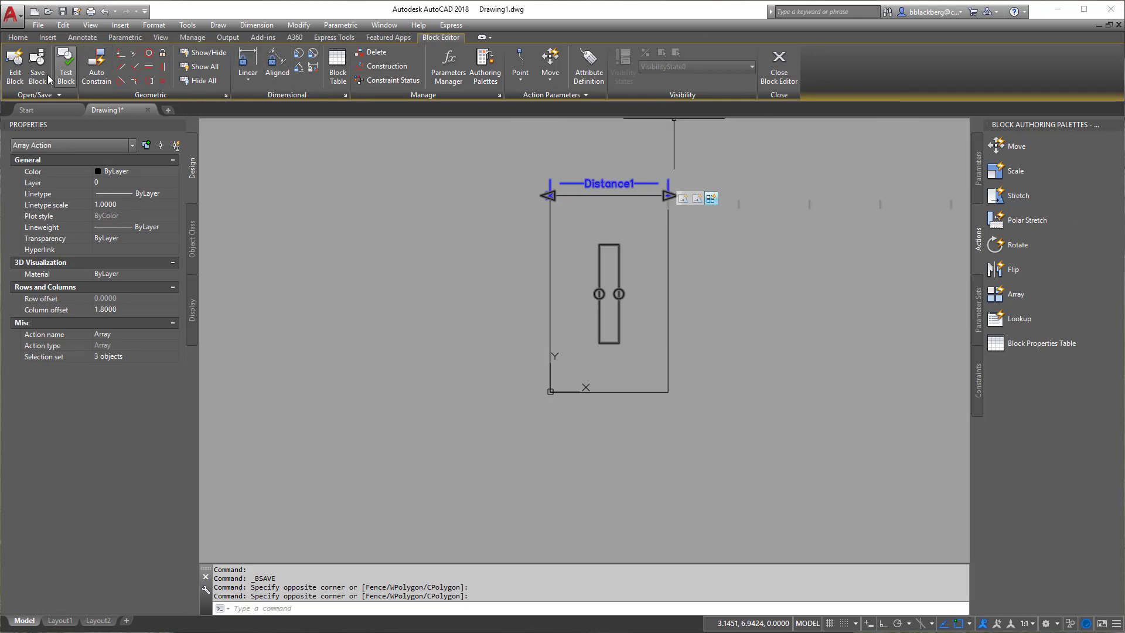
Step: Save the widget block definition and close the block editor
left_click(37, 62)
left_click(781, 70)
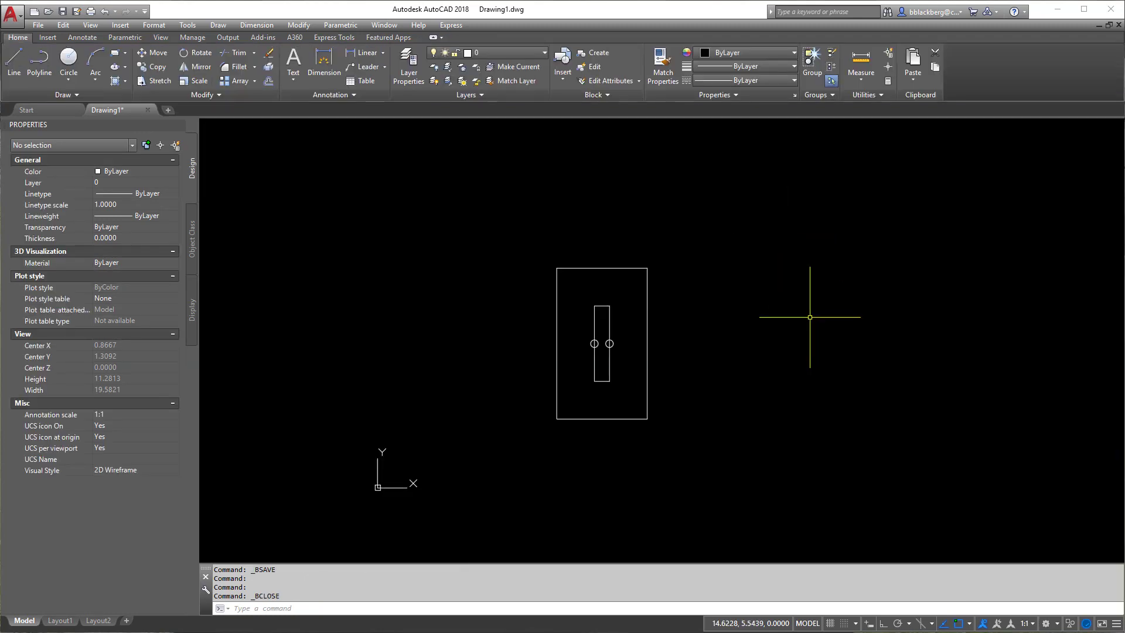
Step: Erase the existing widget from the drawing and insert a fresh WIDGET block at the origin
left_click(448, 185)
left_click(757, 461)
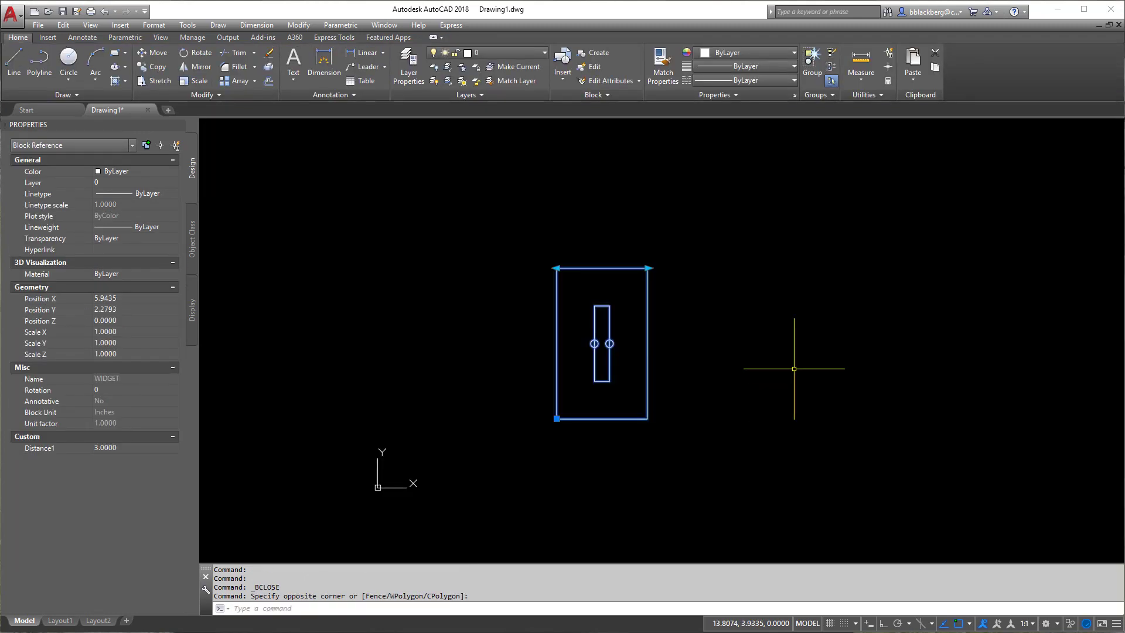
key("Delete")
type("i")
key("Return")
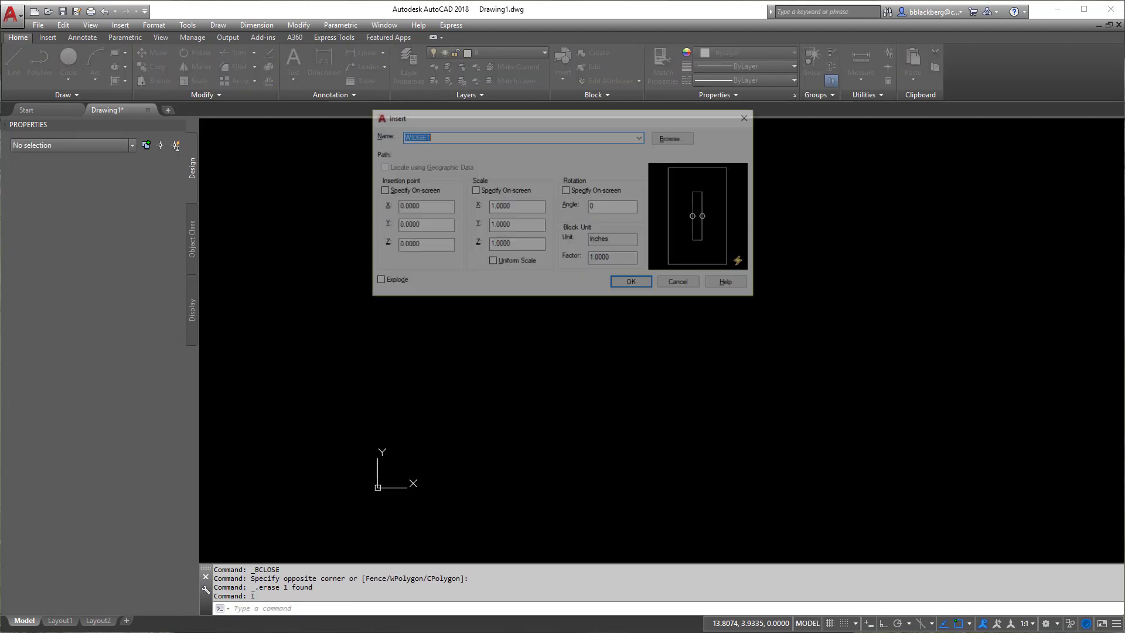
key("Return")
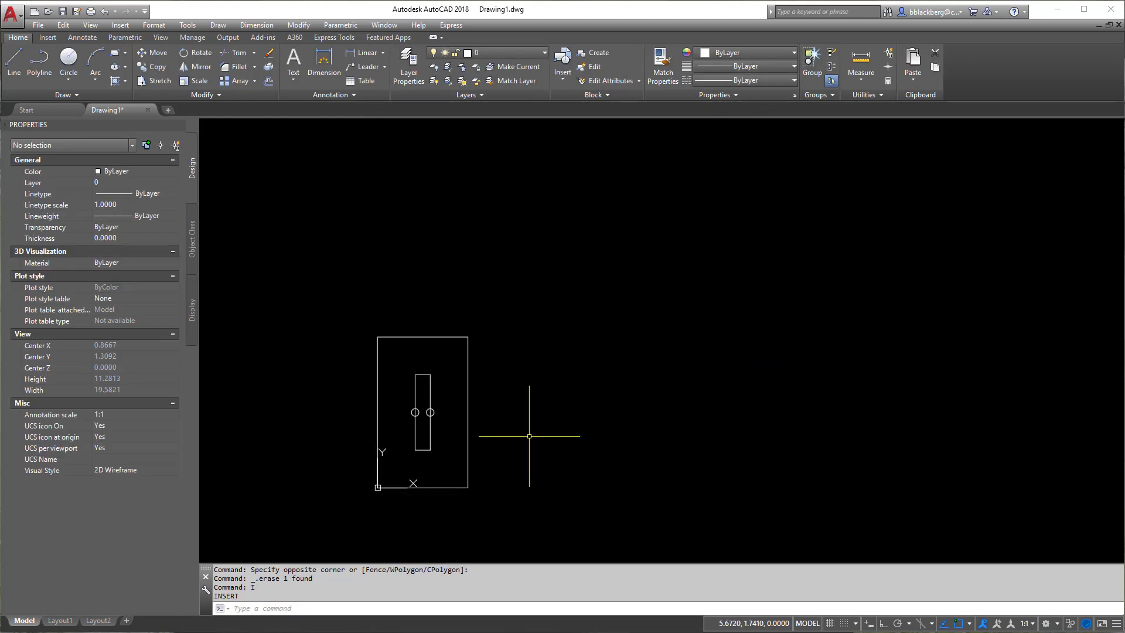
Step: Test the inserted widget by stretching its right grip to 12 wide and shrinking it back to 3
left_click(530, 384)
left_click(469, 334)
left_click(468, 337)
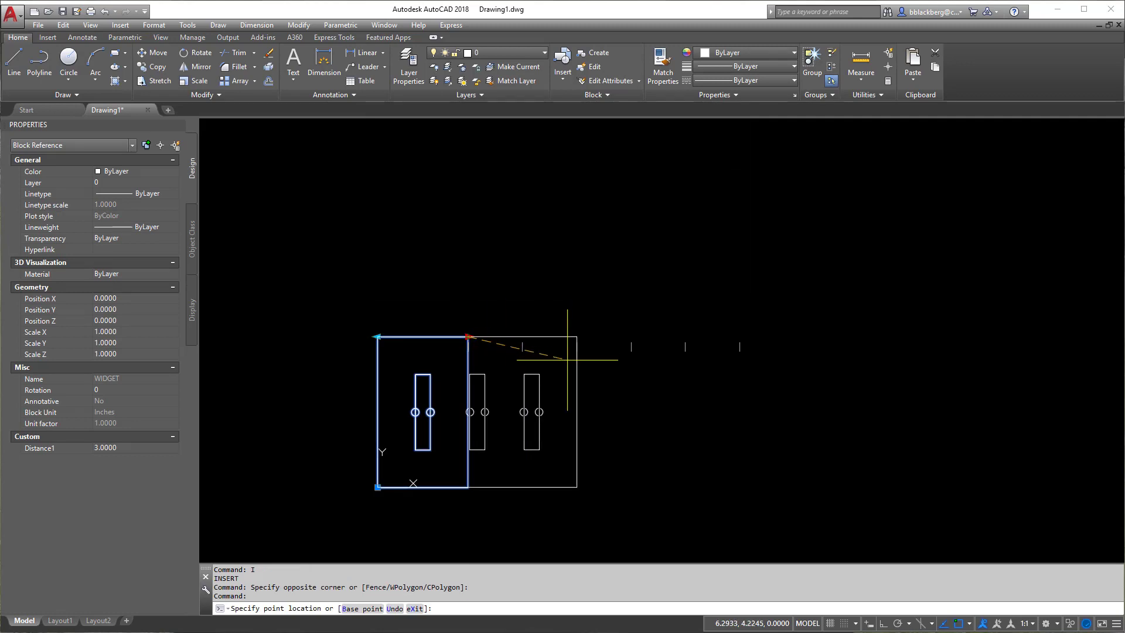
left_click(721, 336)
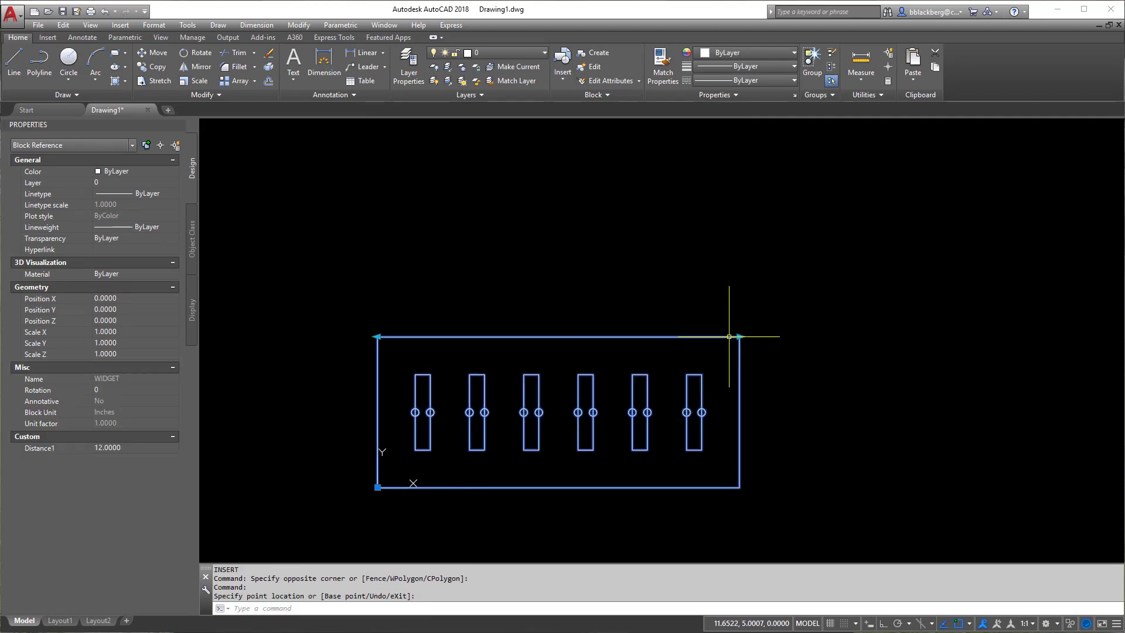
left_click(865, 253)
left_click(709, 449)
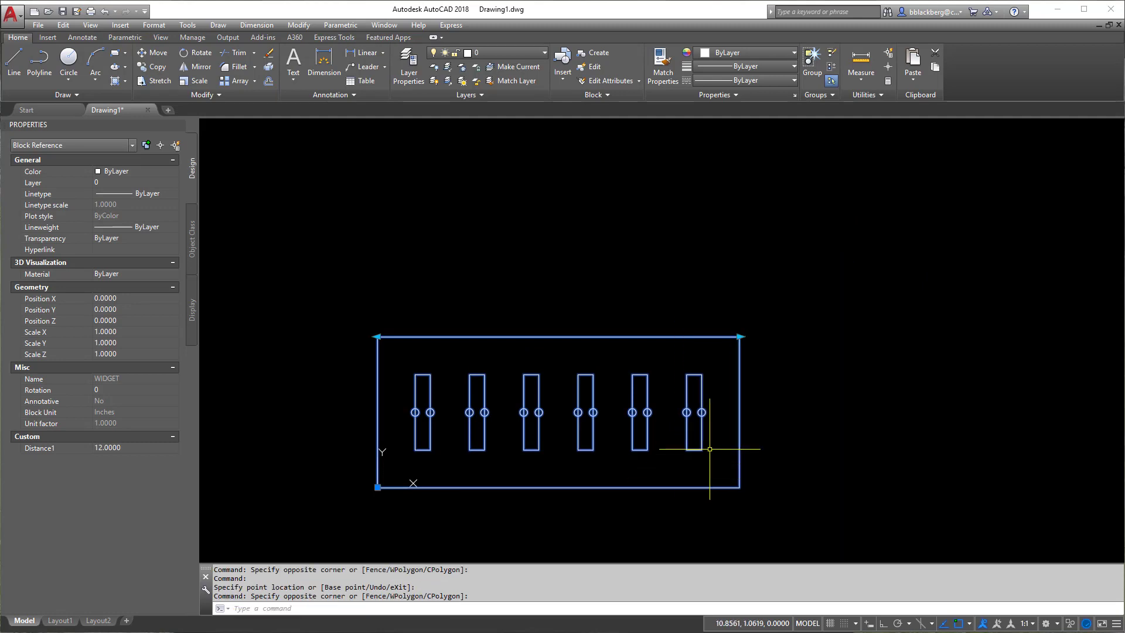
left_click(740, 336)
left_click(461, 348)
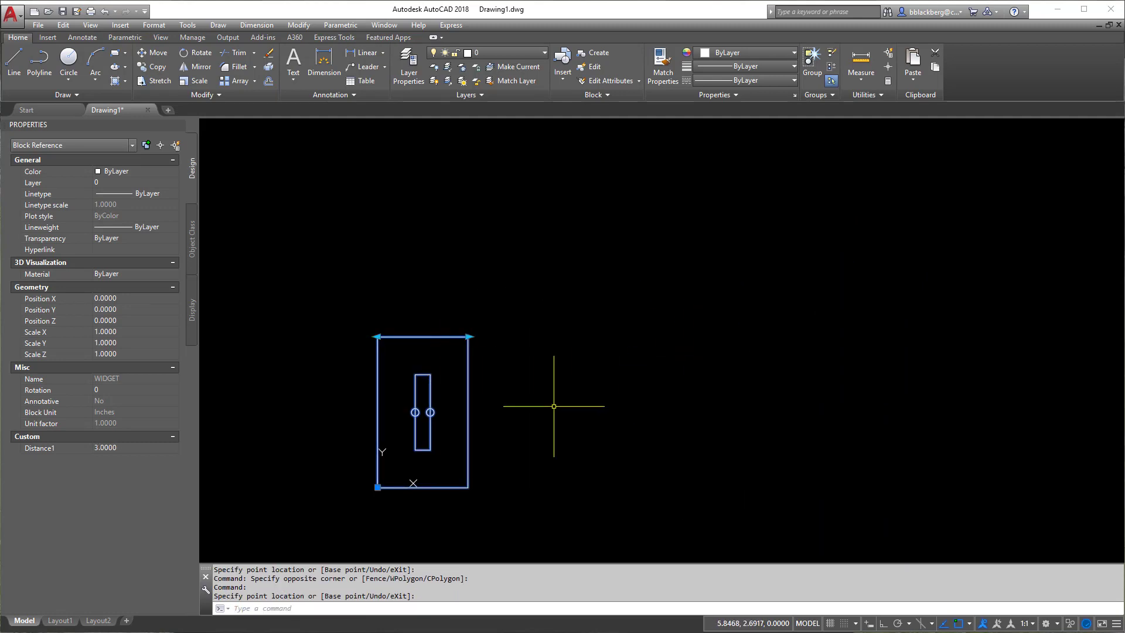
Step: Repeat the stretch test from the widget's right grip, extending it to 12 wide and returning it to 3
mouse_move(550, 404)
middle_mouse_down()
mouse_move(728, 351)
mouse_move(735, 315)
middle_mouse_up()
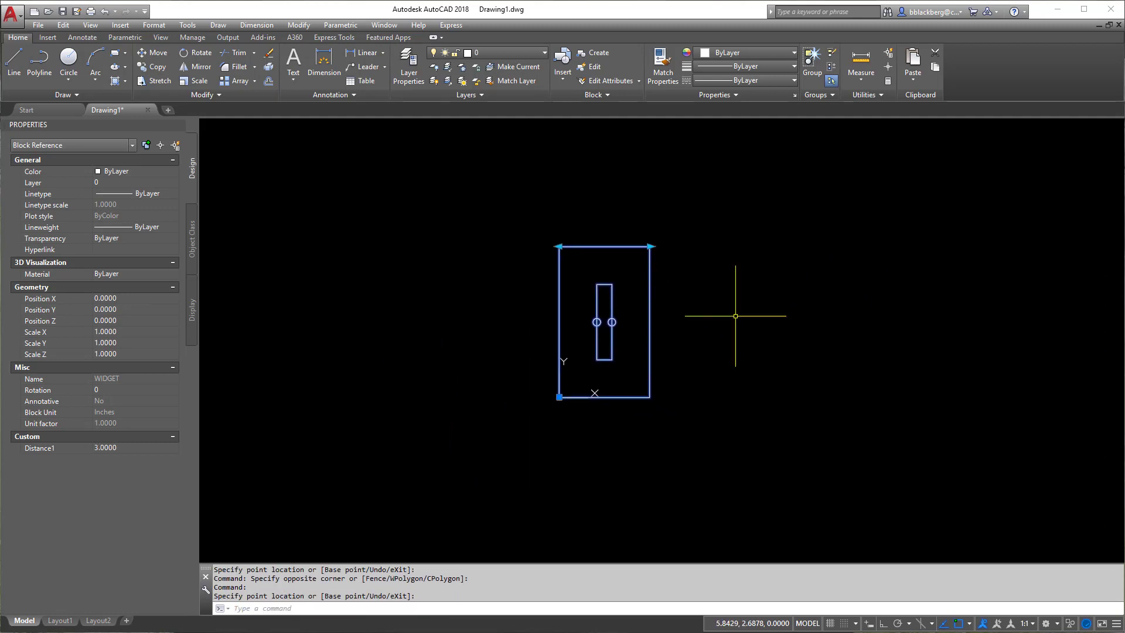
left_click(650, 246)
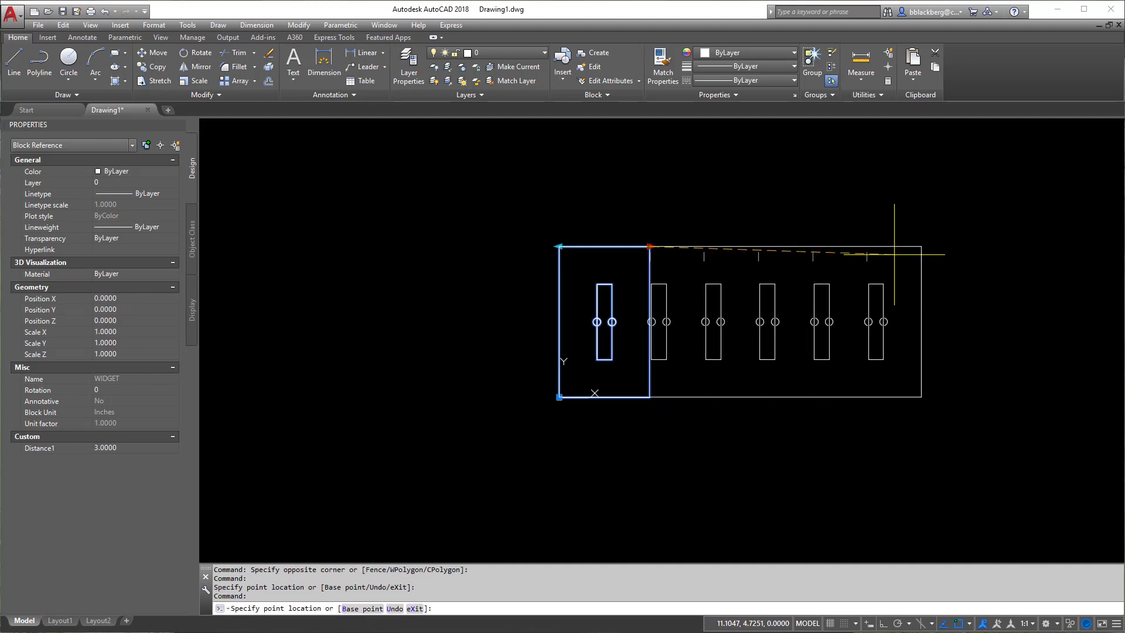
left_click(894, 254)
left_click(922, 246)
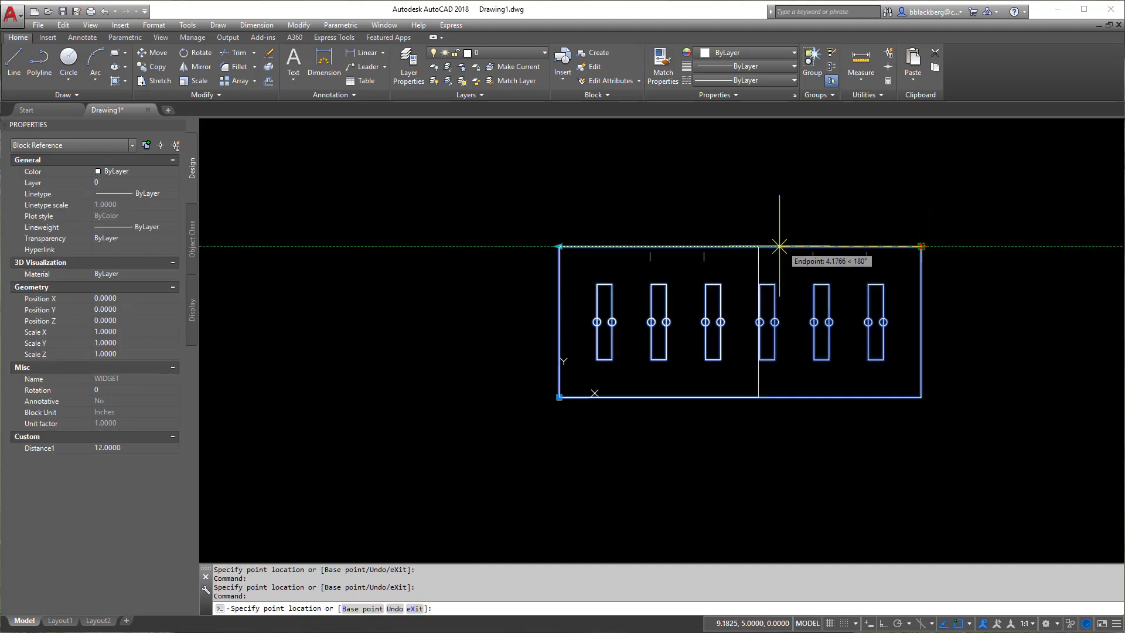
left_click(660, 253)
middle_click_drag(733, 346, 793, 386)
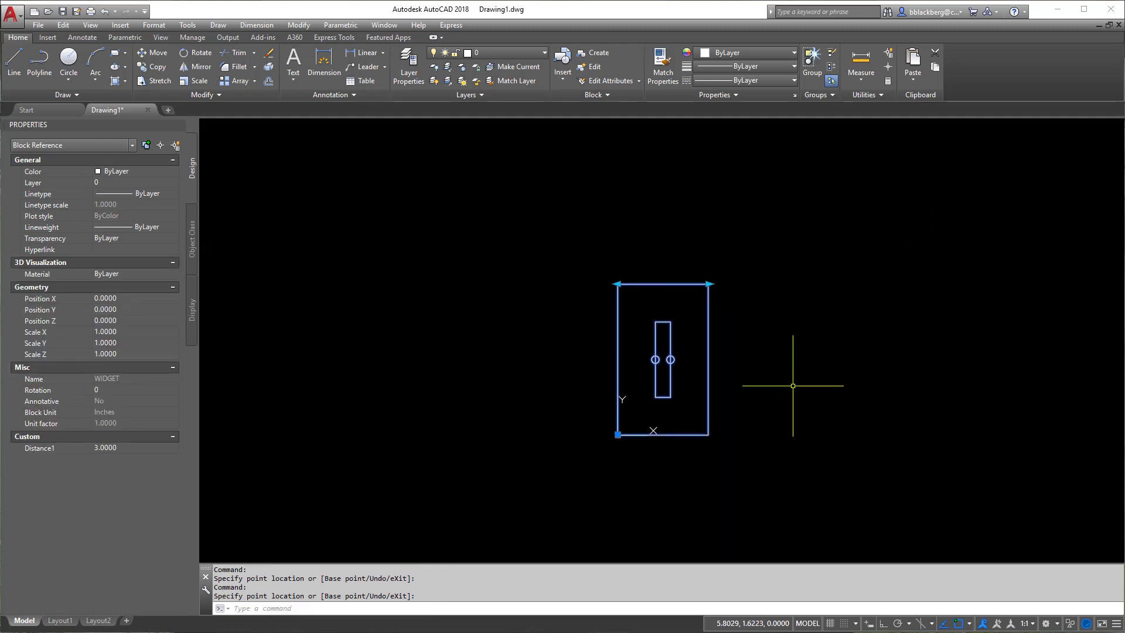